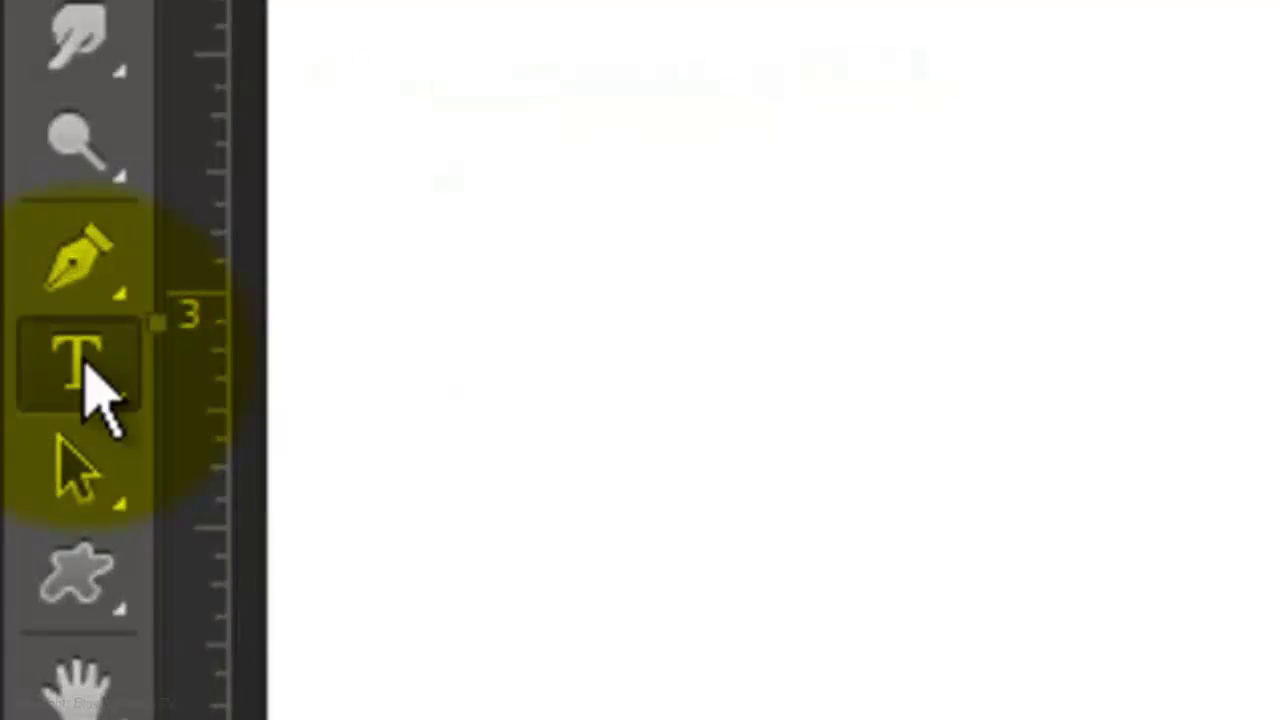
Pick the Horizontal Type tool and set the text colour to bright blue 1732ff in the Character panel
right_click(88, 378)
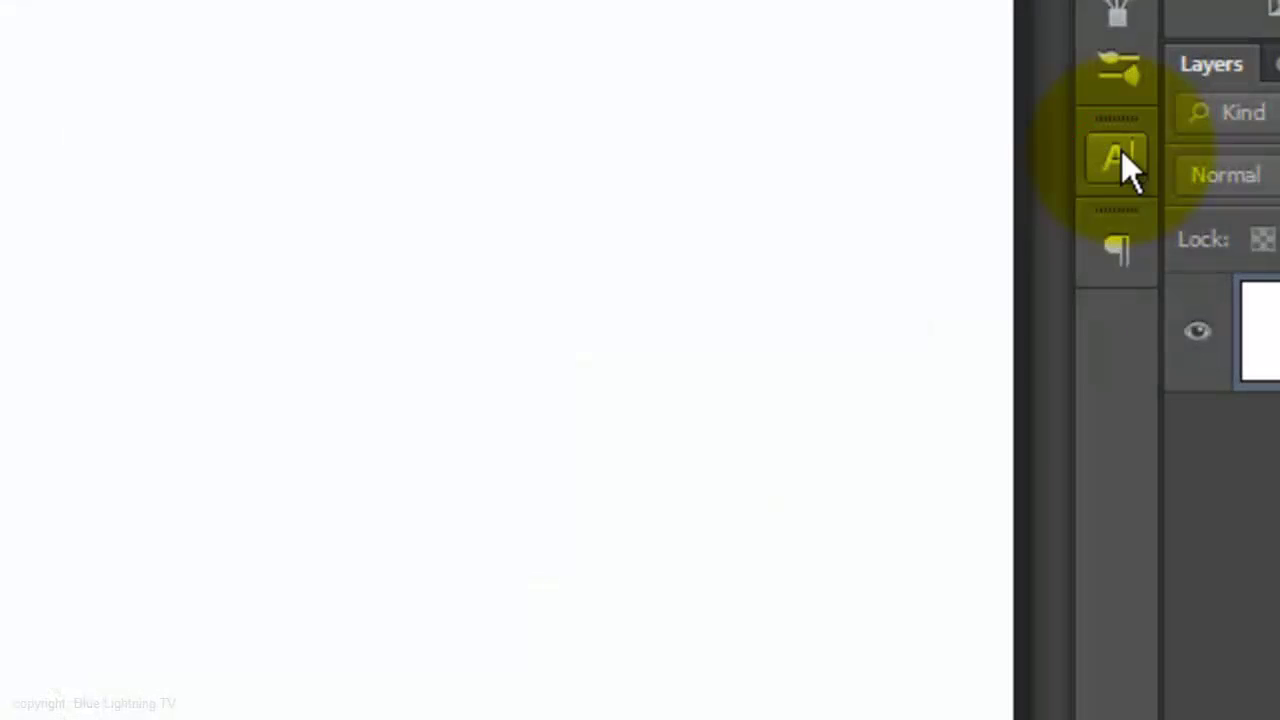
left_click(1116, 156)
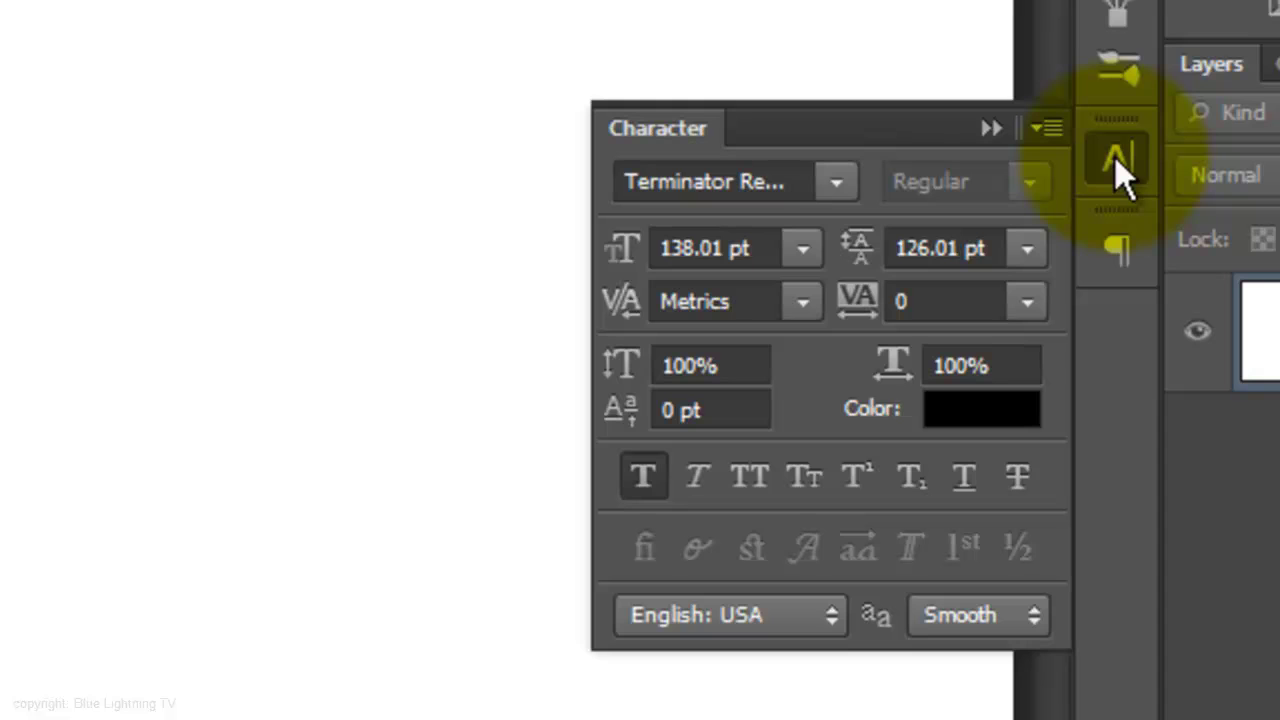
left_click(975, 415)
left_click(532, 146)
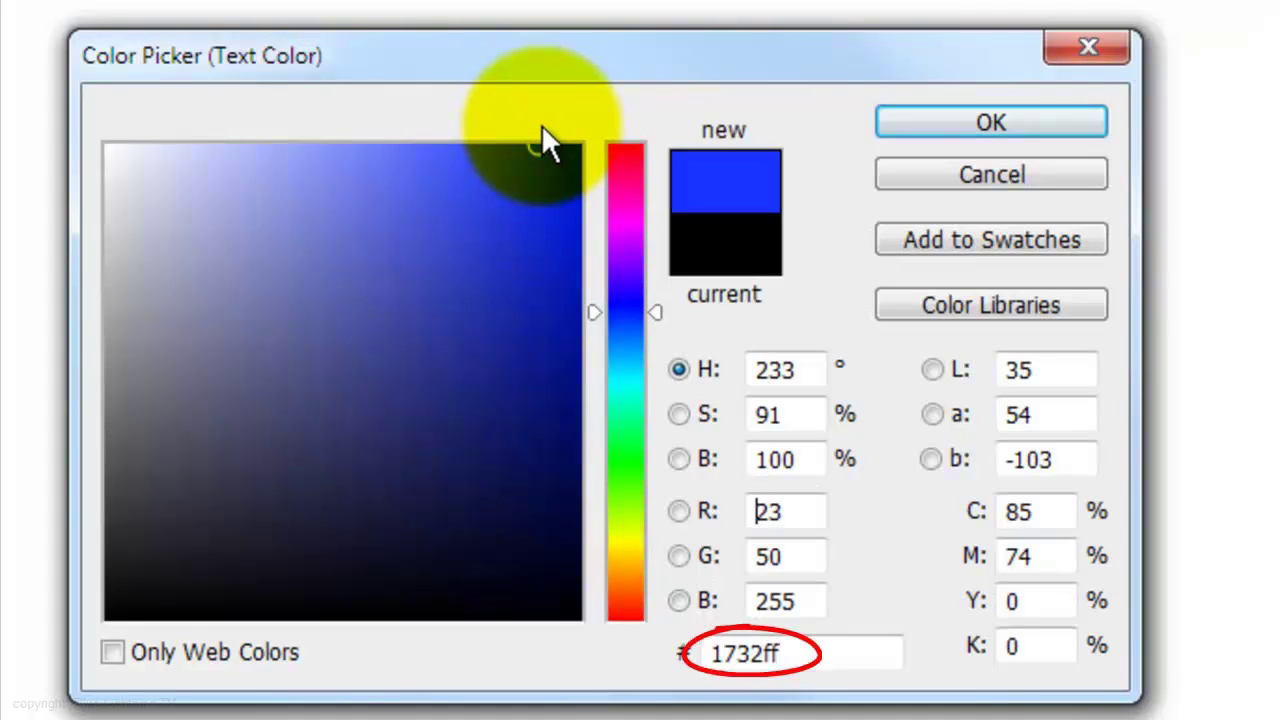
left_click(993, 123)
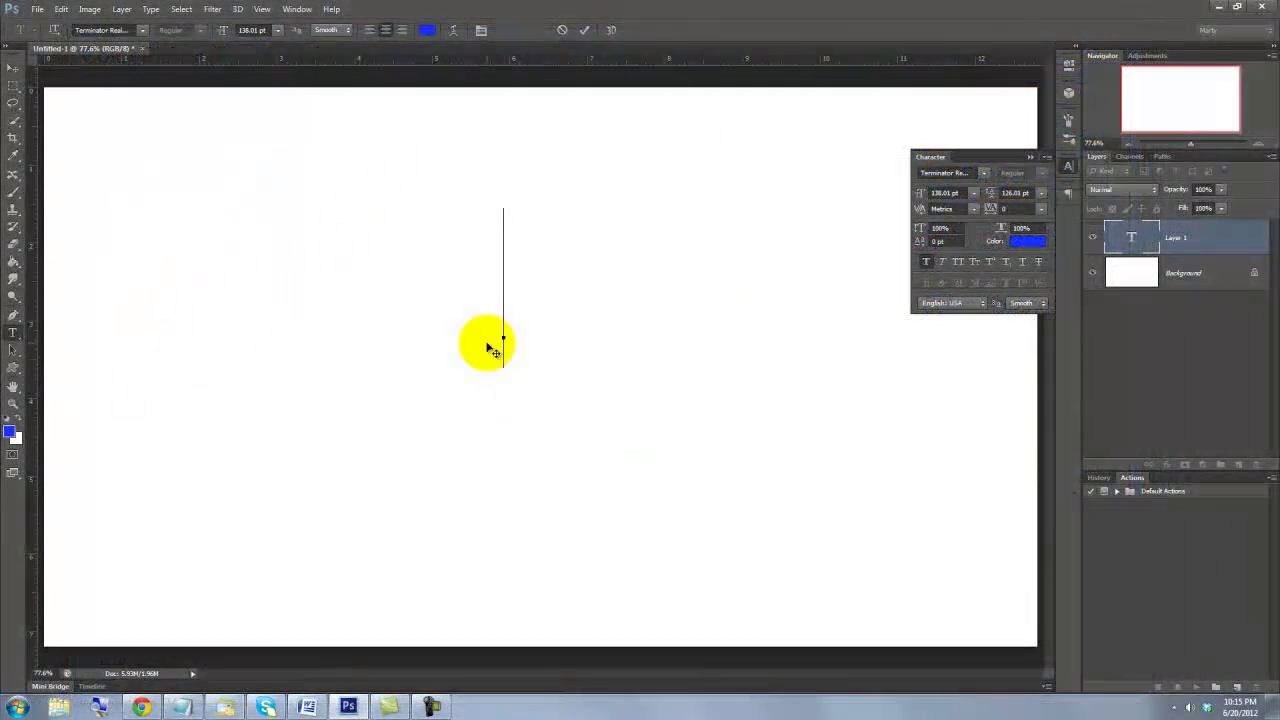
Type DEEP over SPACE on two lines and move the text into position on the canvas
type("DEEP")
key("Return")
type("SPACE")
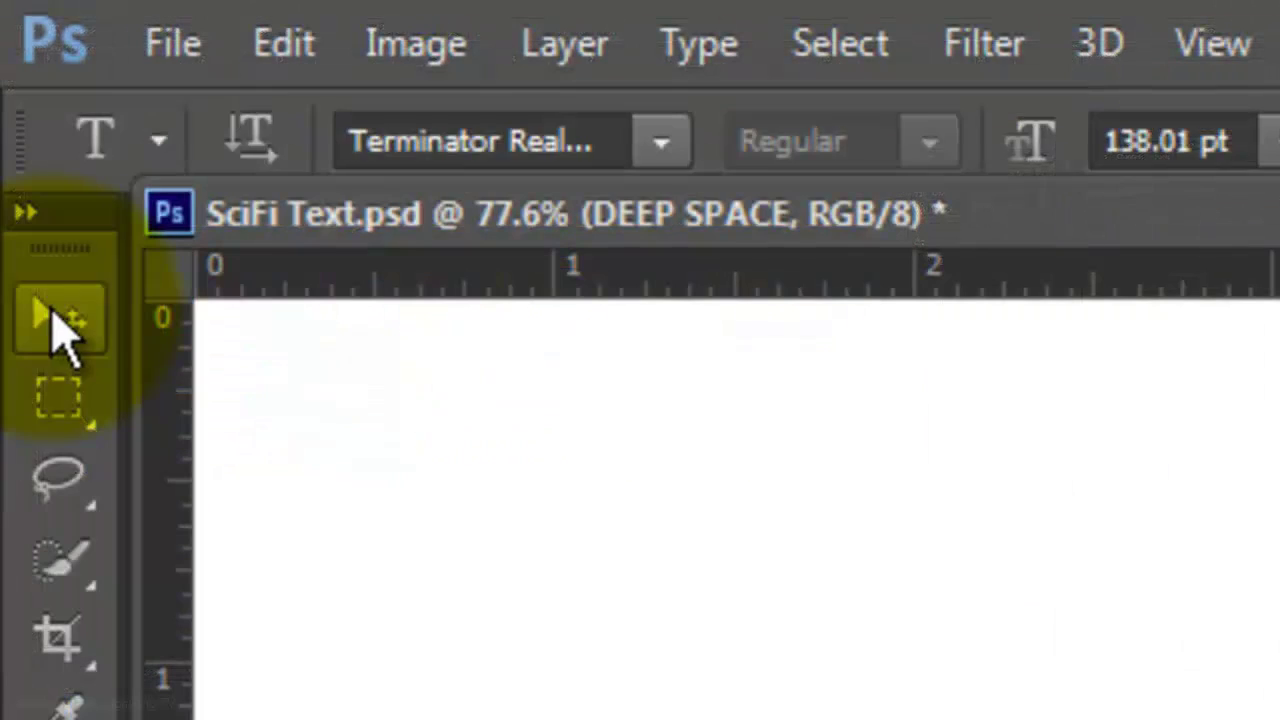
left_click(13, 68)
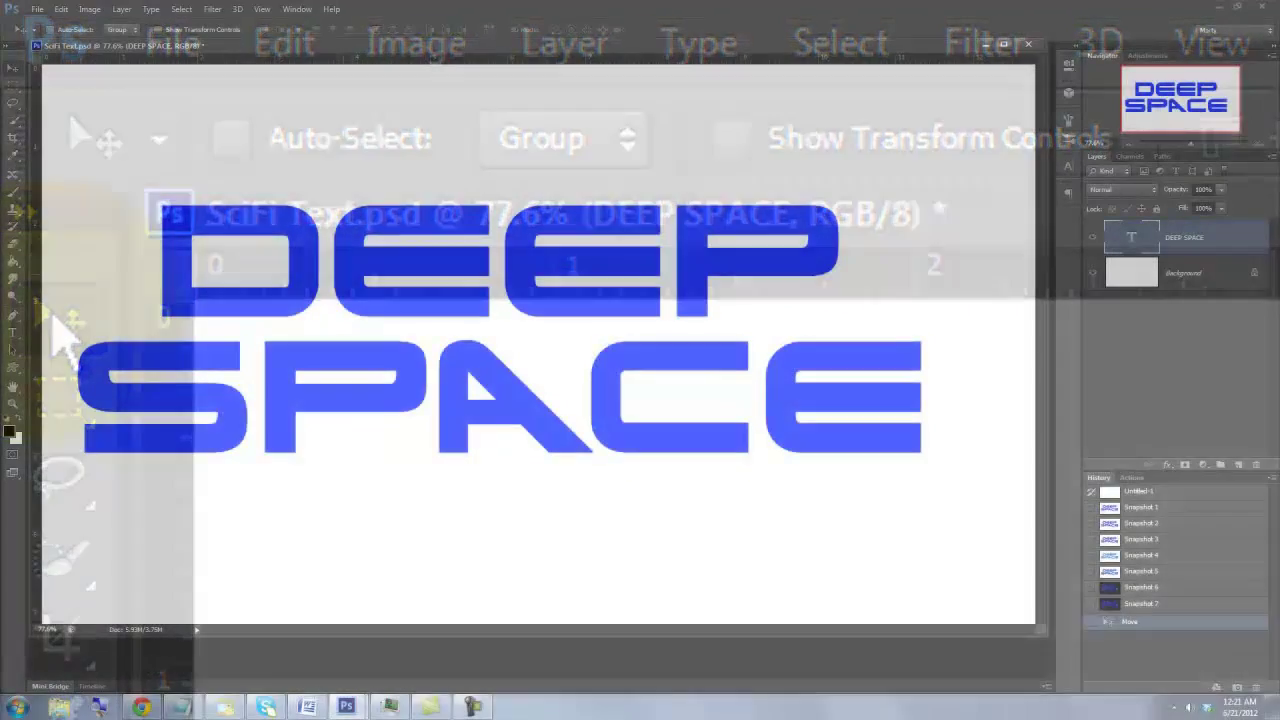
left_click_drag(350, 258, 377, 285)
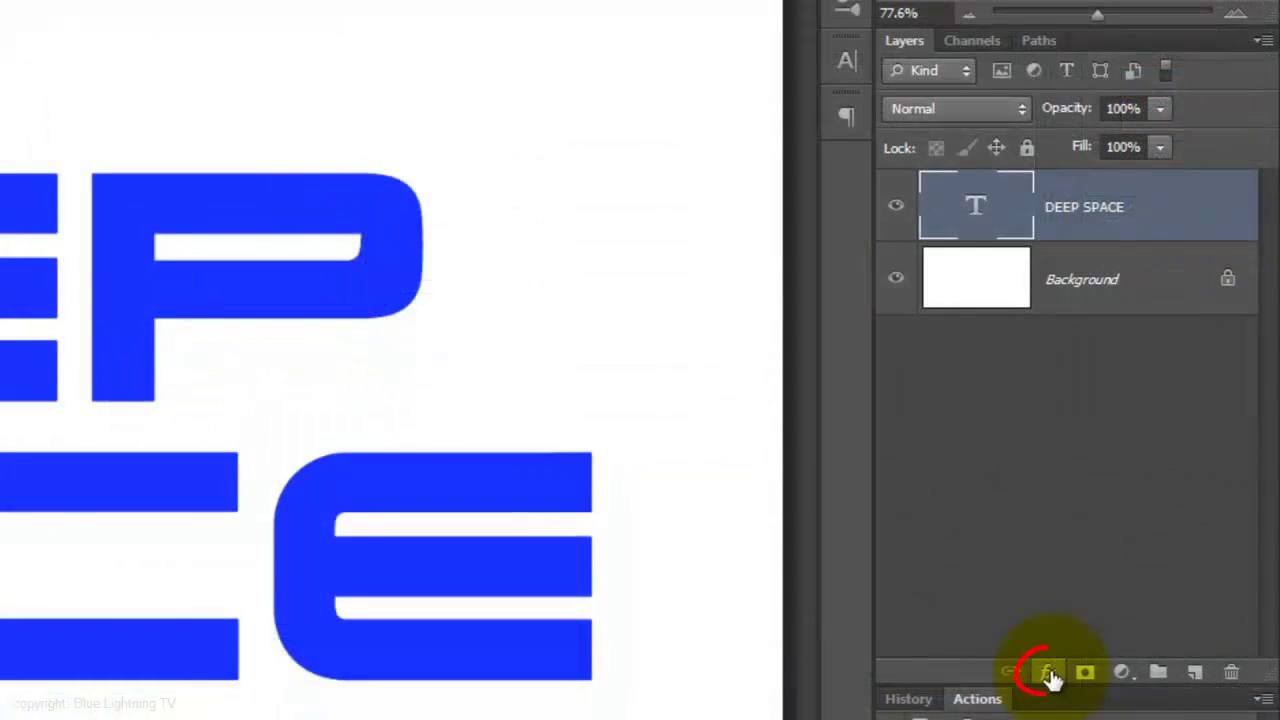
Add an Inner Shadow to the DEEP SPACE text: opacity 40%, distance 20 px, choke 30%, size 14 px
left_click(1050, 672)
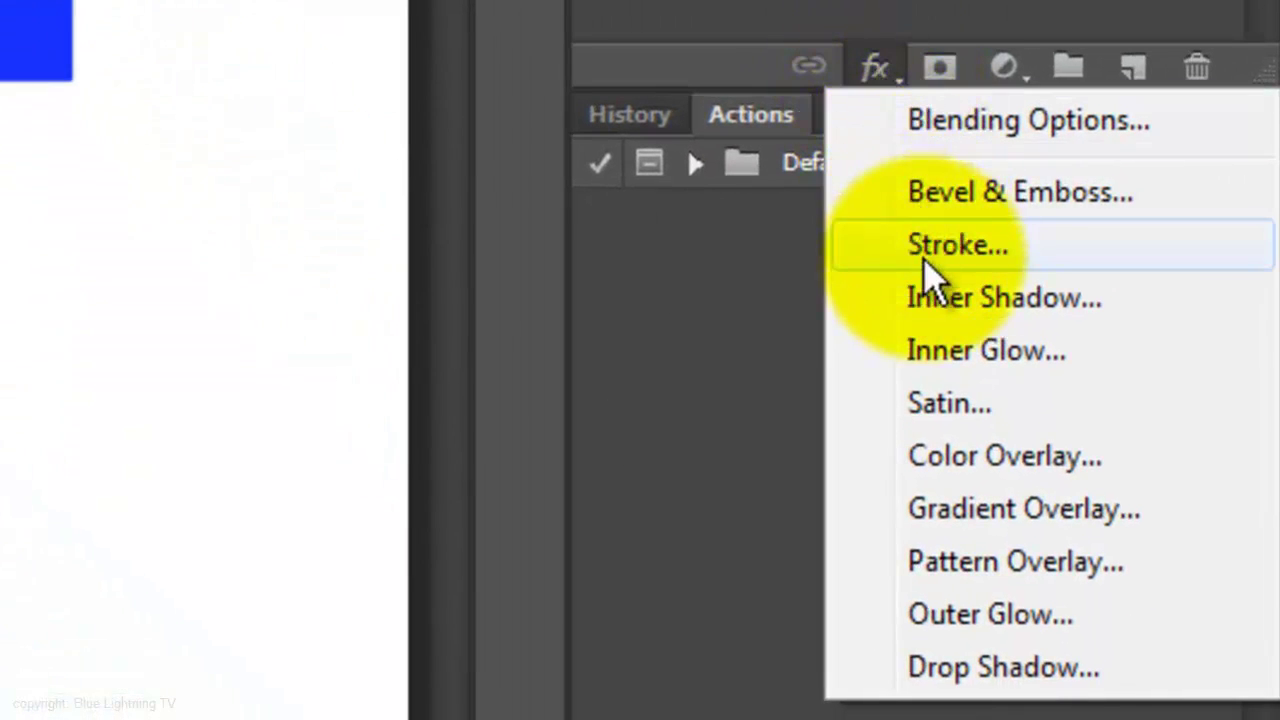
left_click(935, 300)
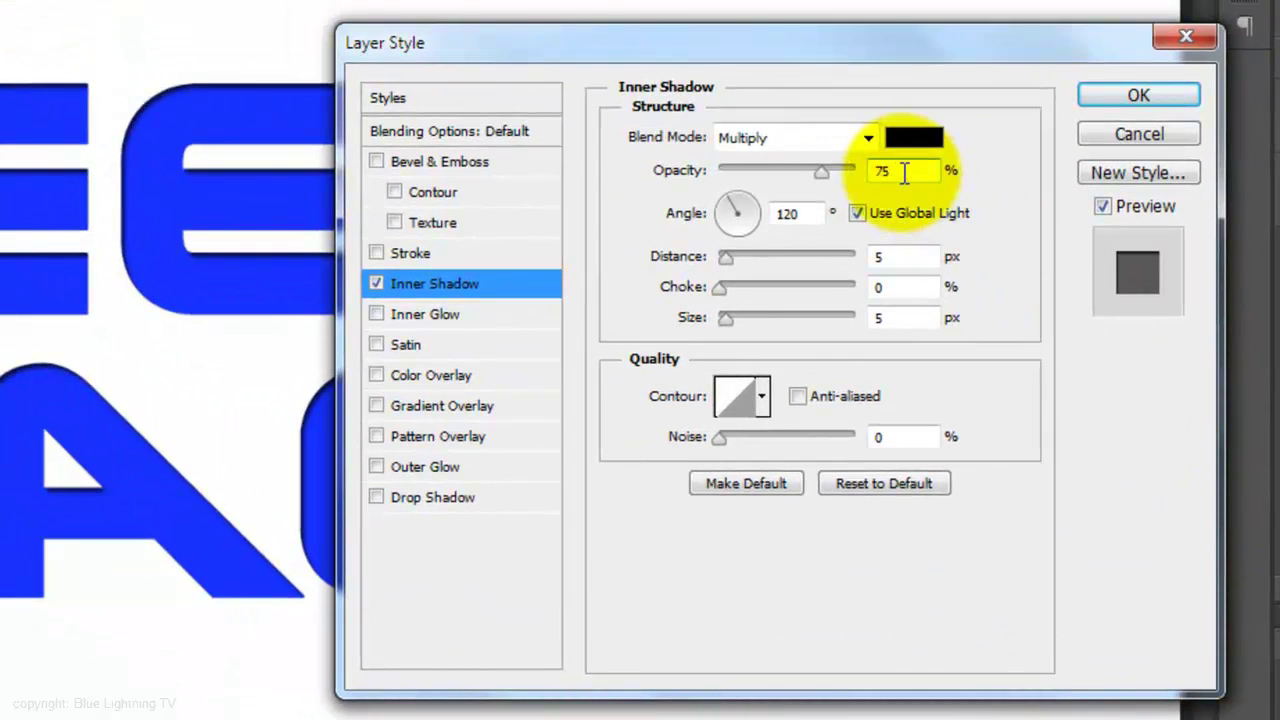
type("40")
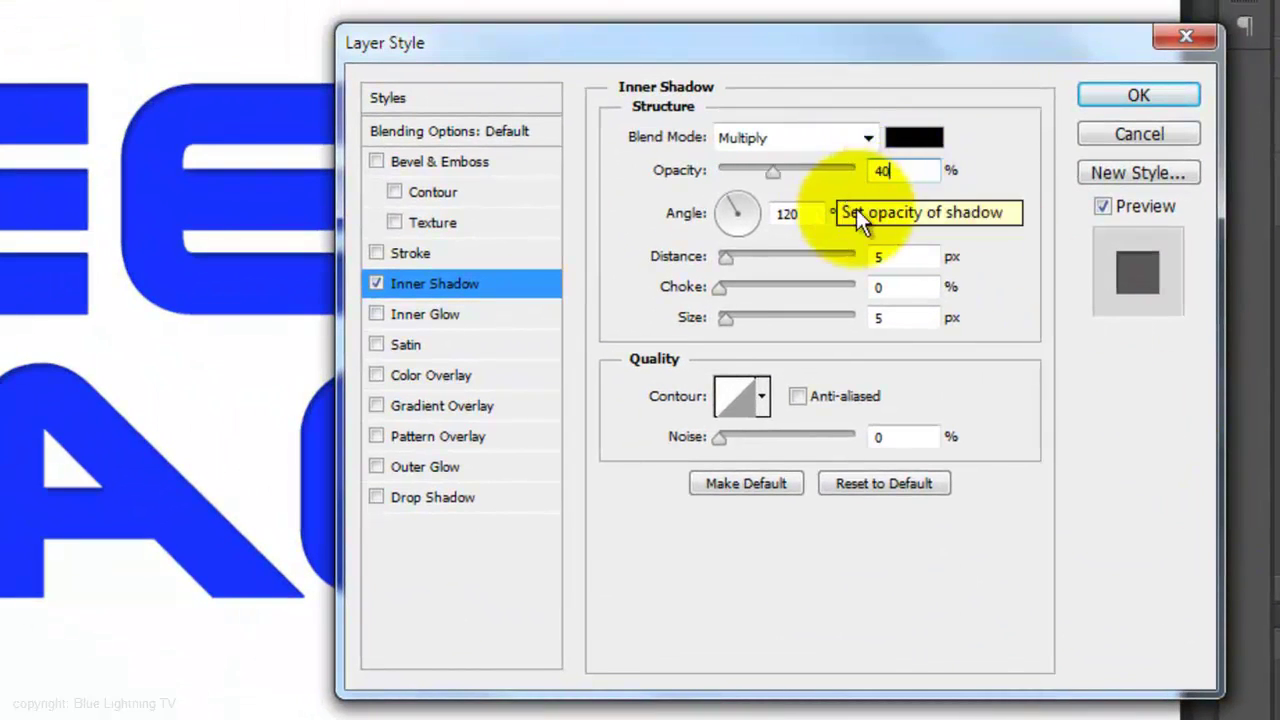
key("Tab")
key("Tab")
type("20")
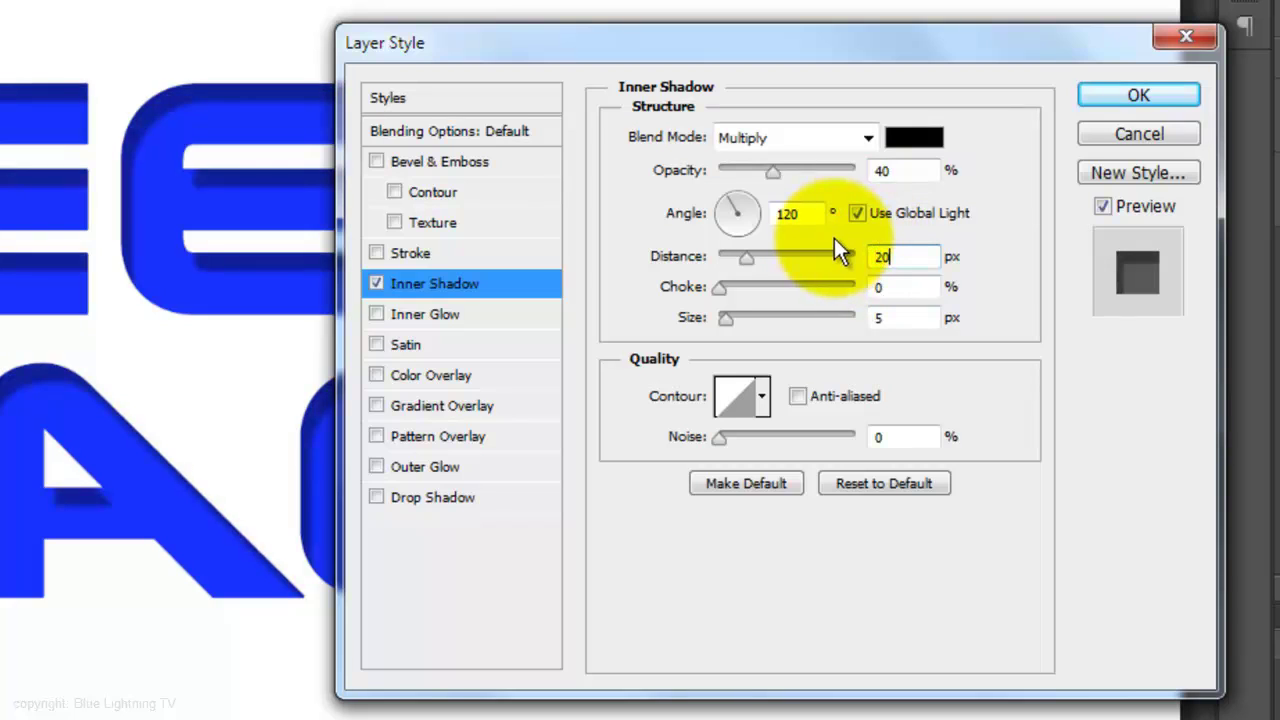
key("Tab")
type("30")
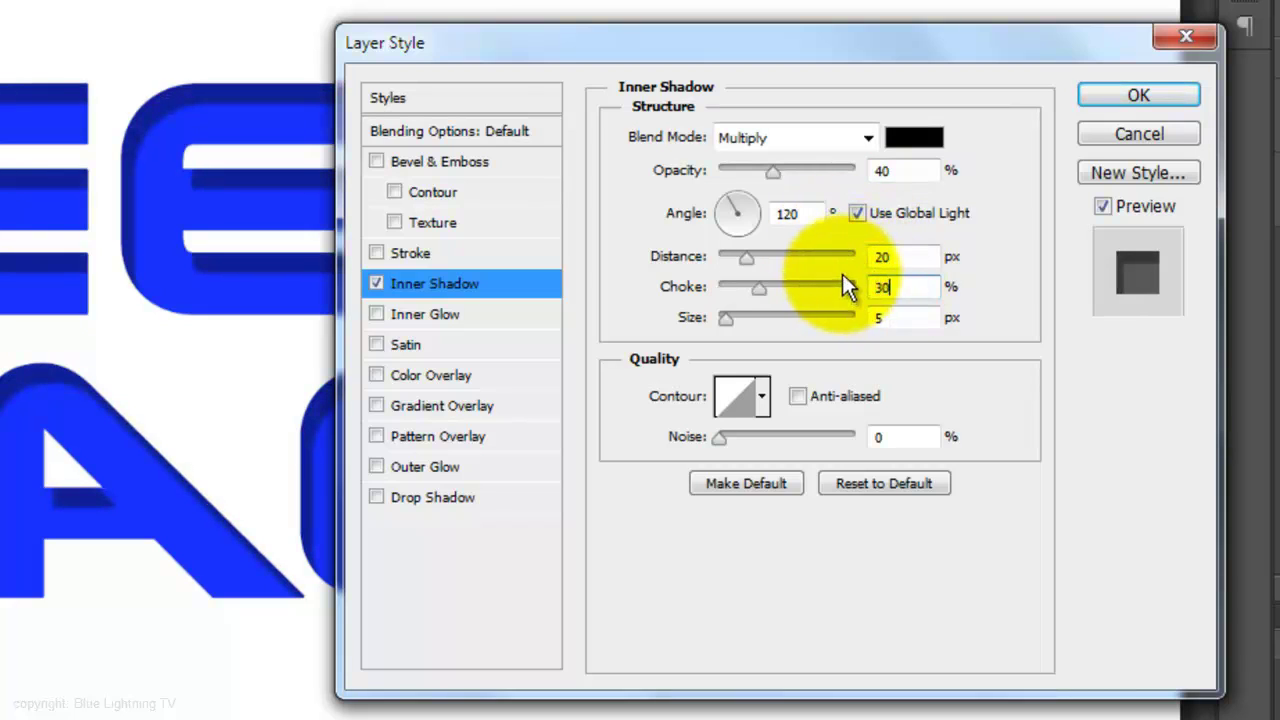
key("Tab")
type("14")
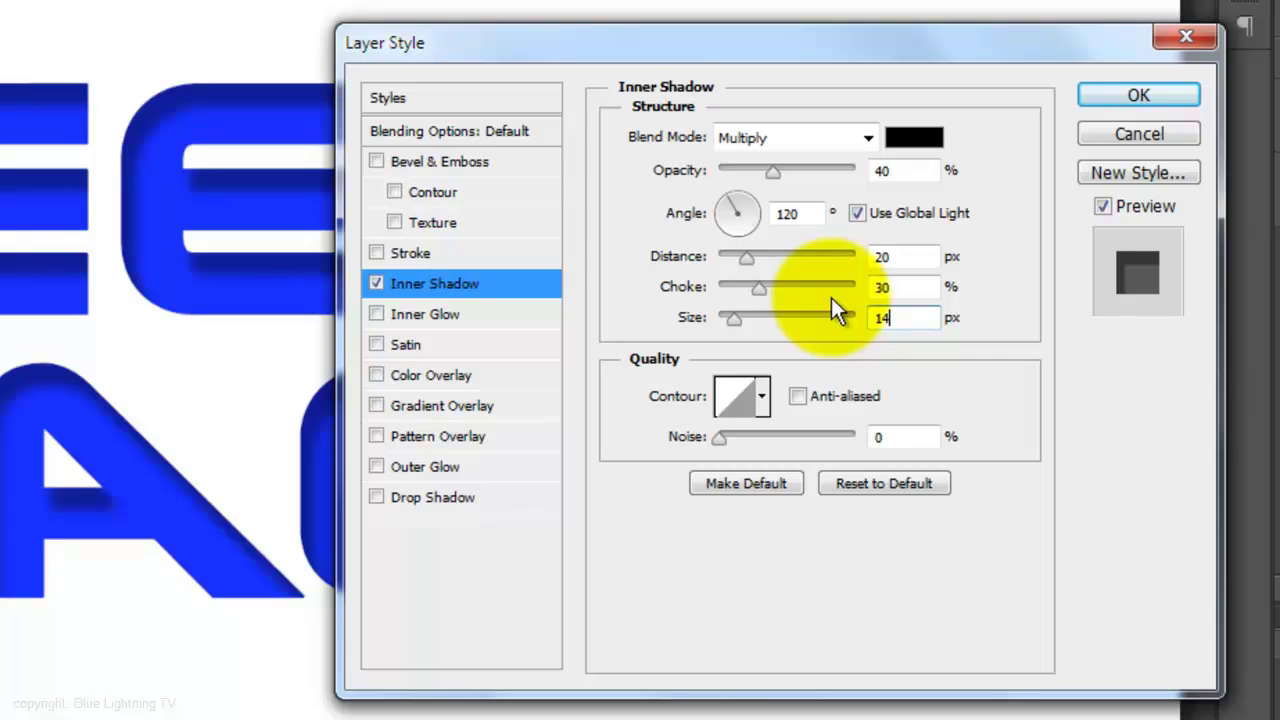
Apply the inner shadow and contract the lettering selection by 12 pixels
left_click(1104, 100)
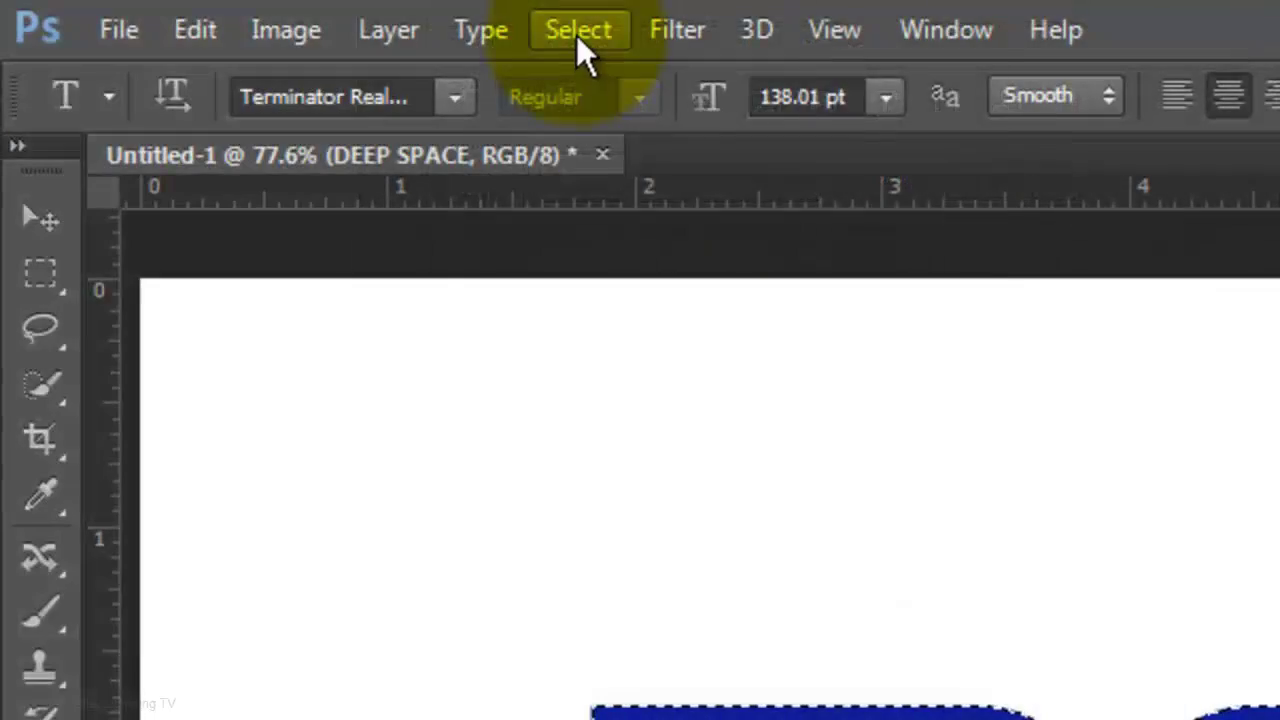
left_click(576, 32)
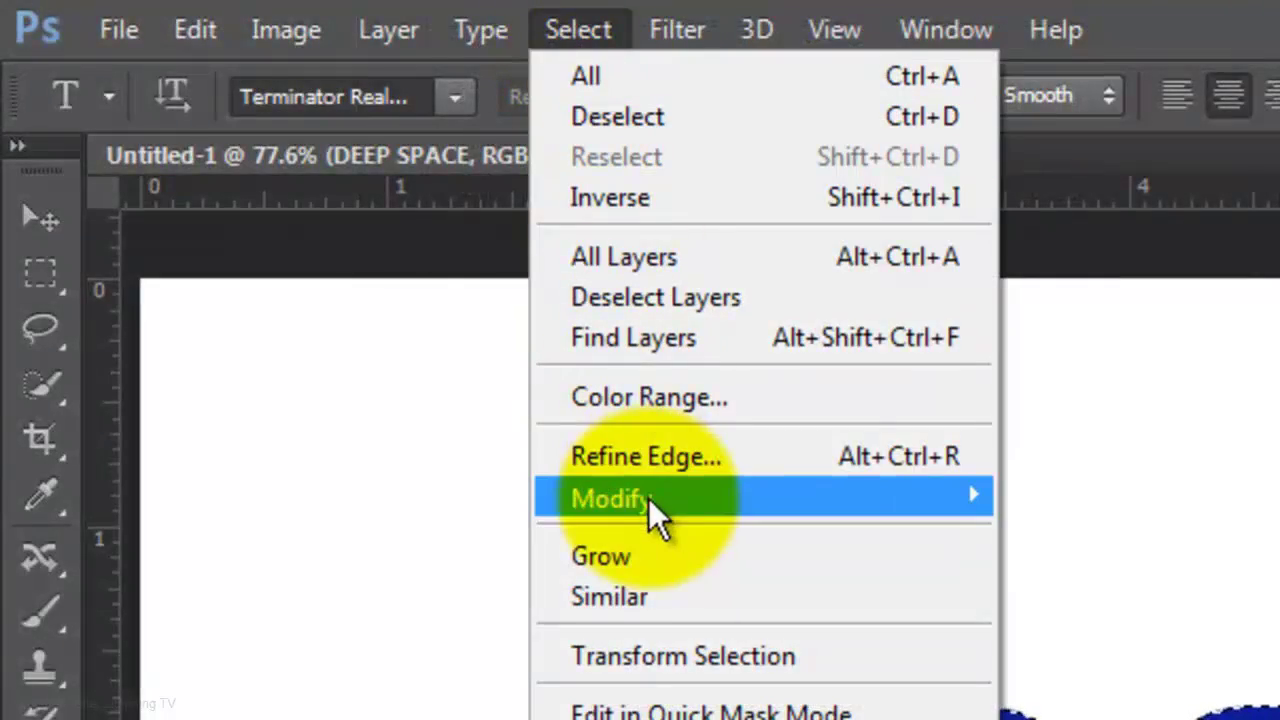
mouse_move(600, 497)
left_click(330, 618)
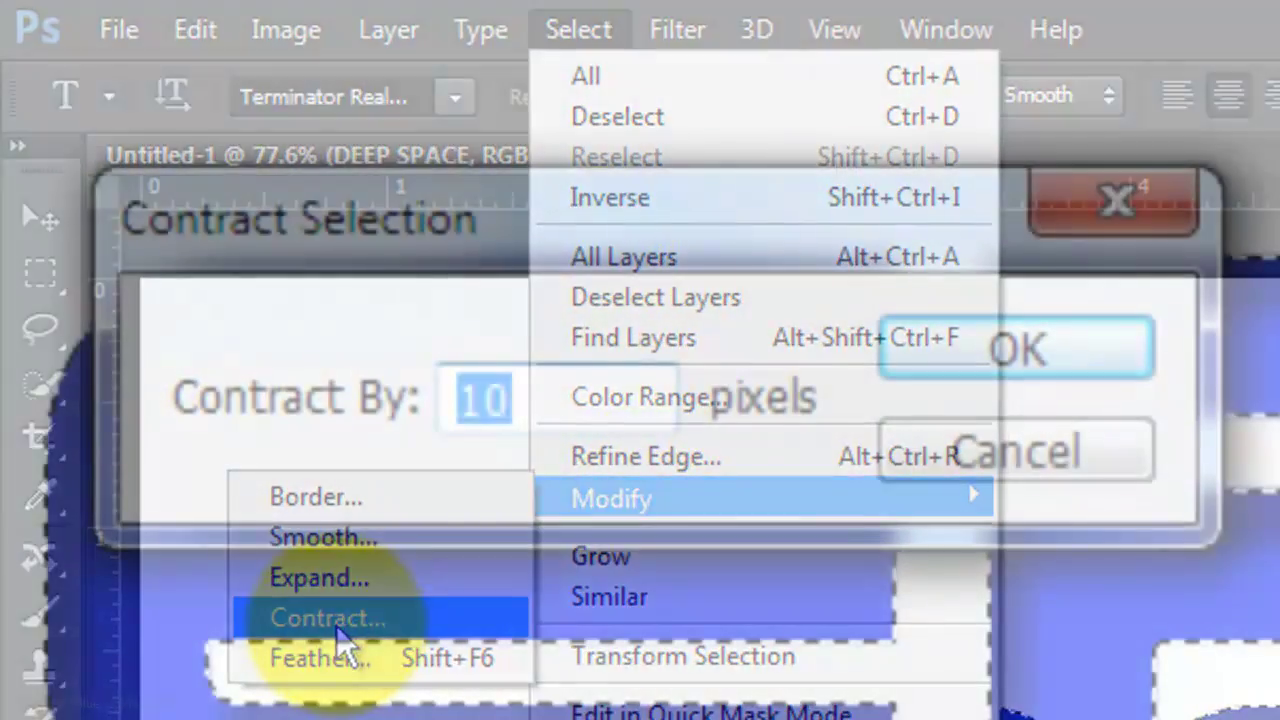
type("12")
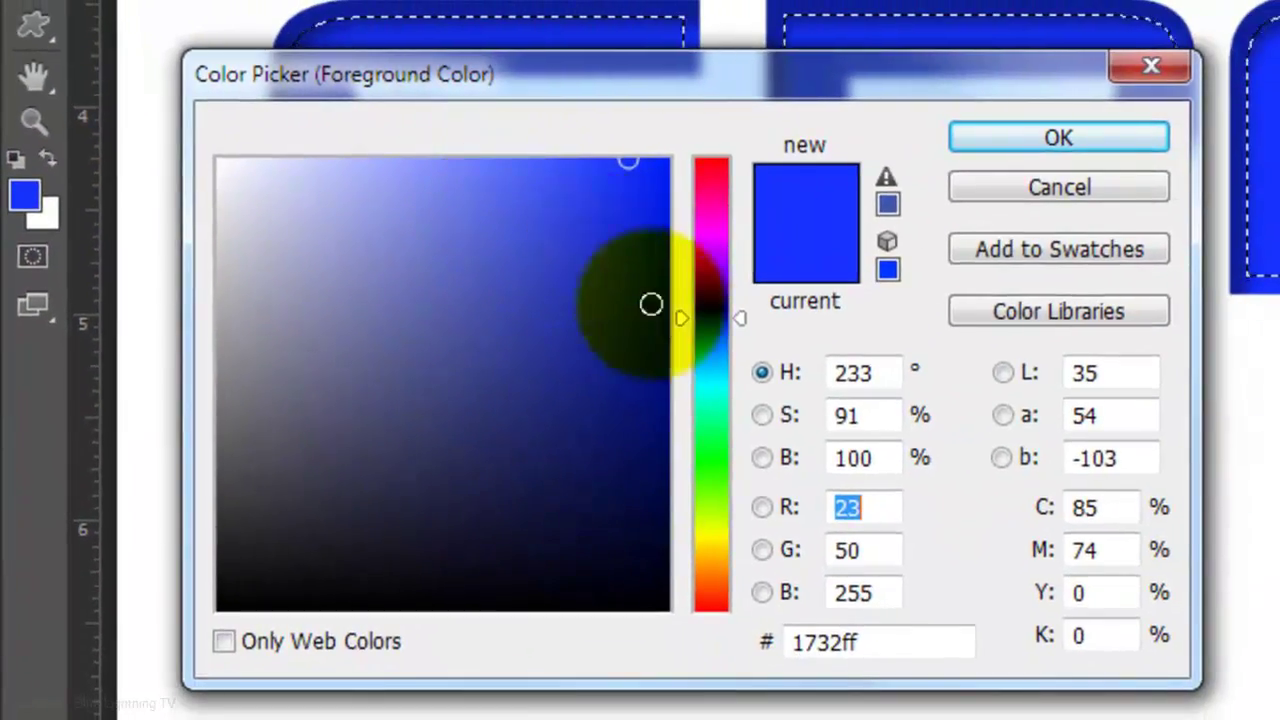
Fill the contracted selection with sky blue 159fff and deselect
left_click(700, 351)
mouse_move(540, 160)
left_mouse_down()
mouse_move(537, 140)
mouse_move(631, 150)
left_mouse_up()
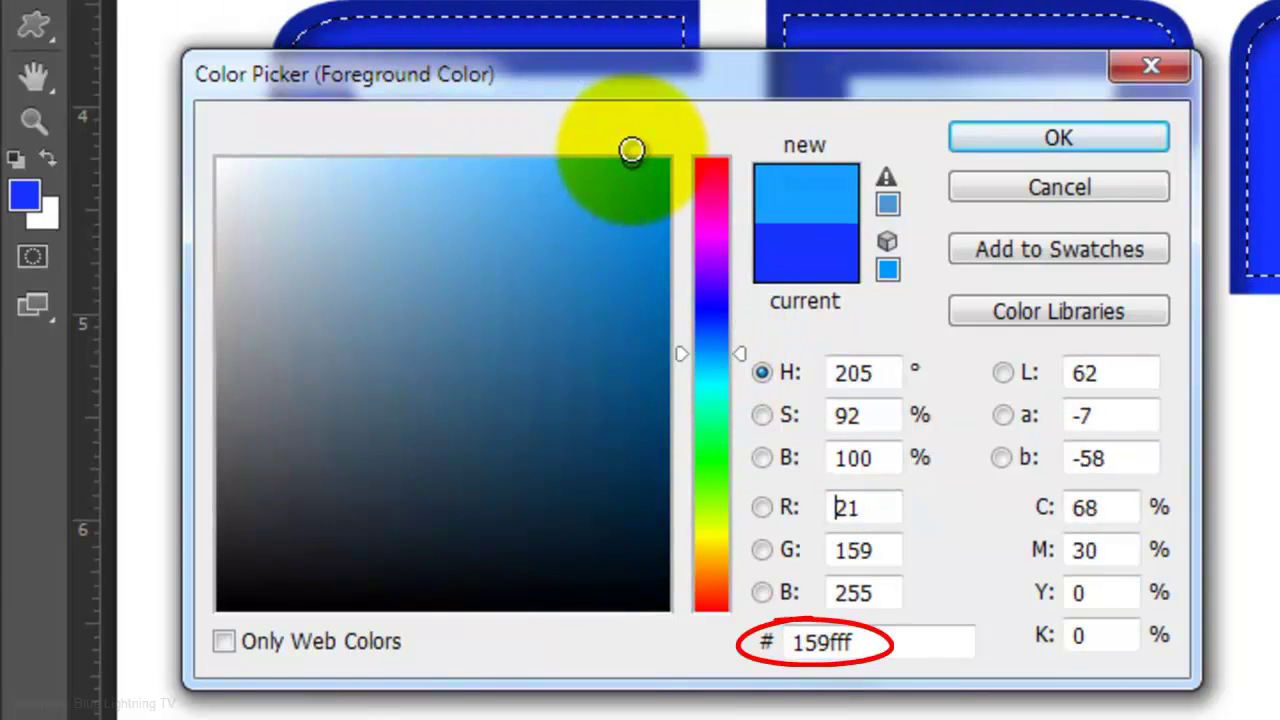
left_click(1045, 138)
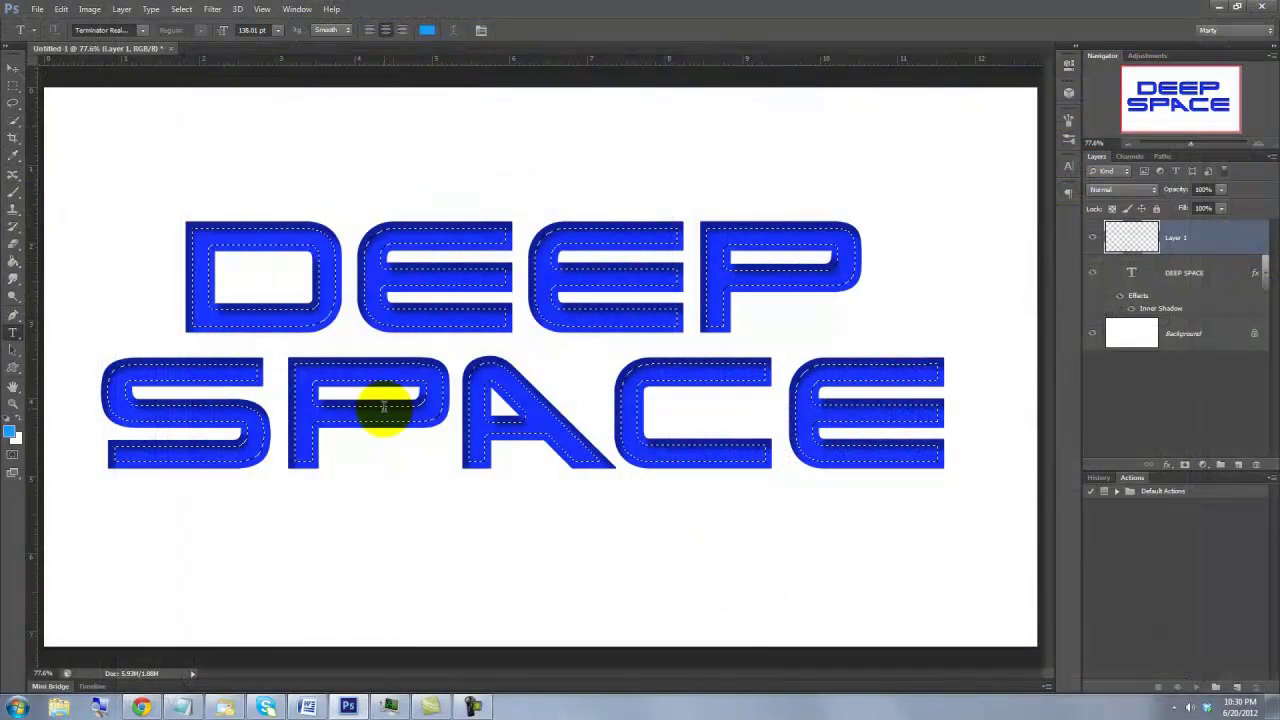
key("alt+Delete")
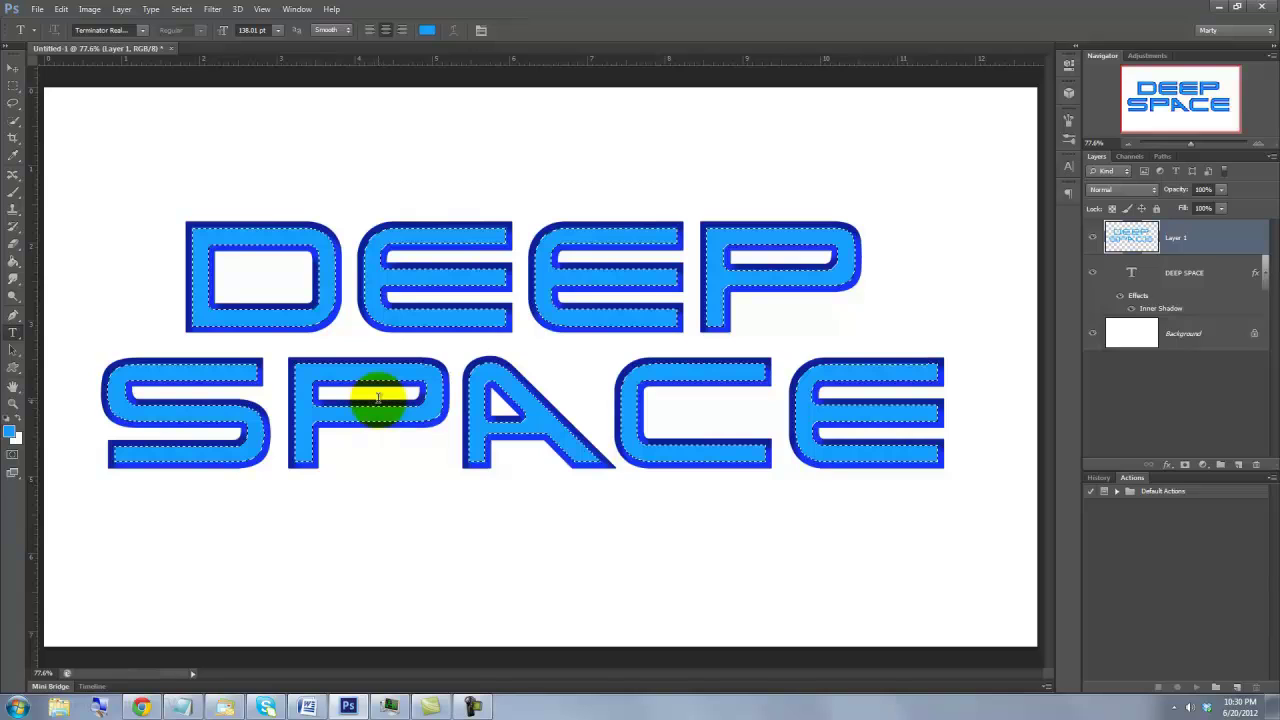
key("ctrl+d")
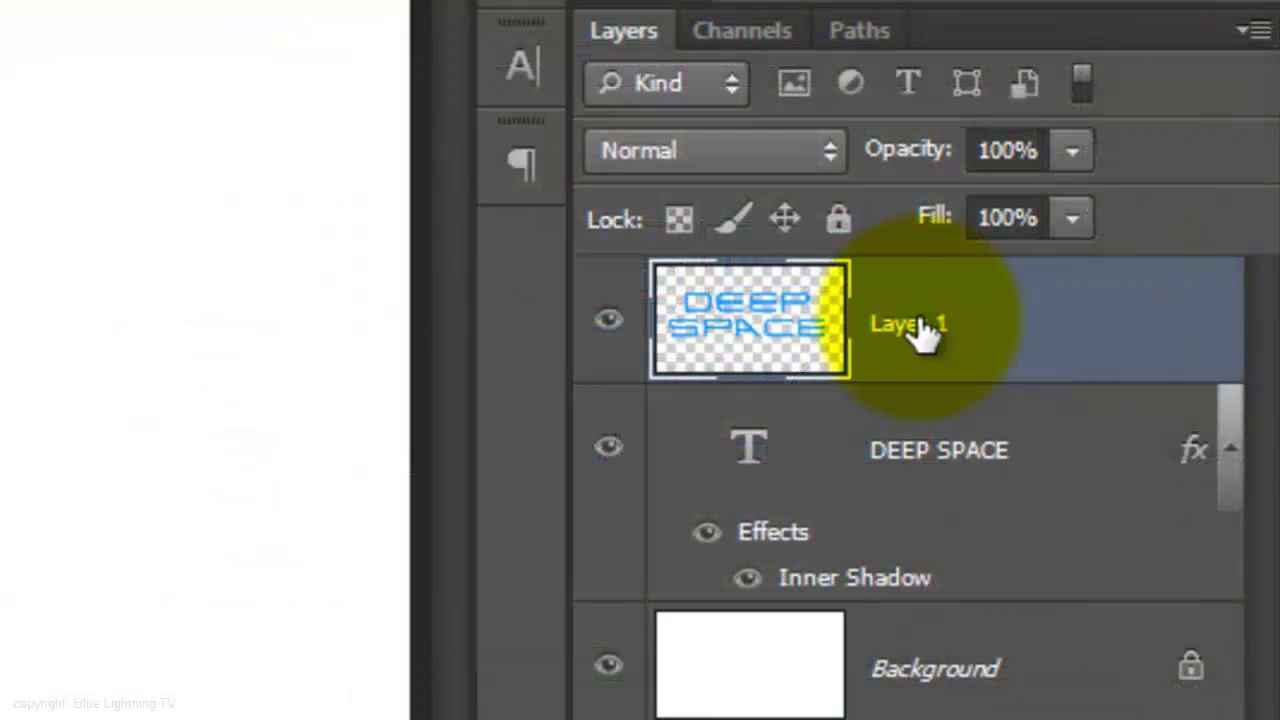
Rename Layer 1 to INNER and the DEEP SPACE type layer to OUTER
double_click(920, 325)
type("INNER")
key("Return")
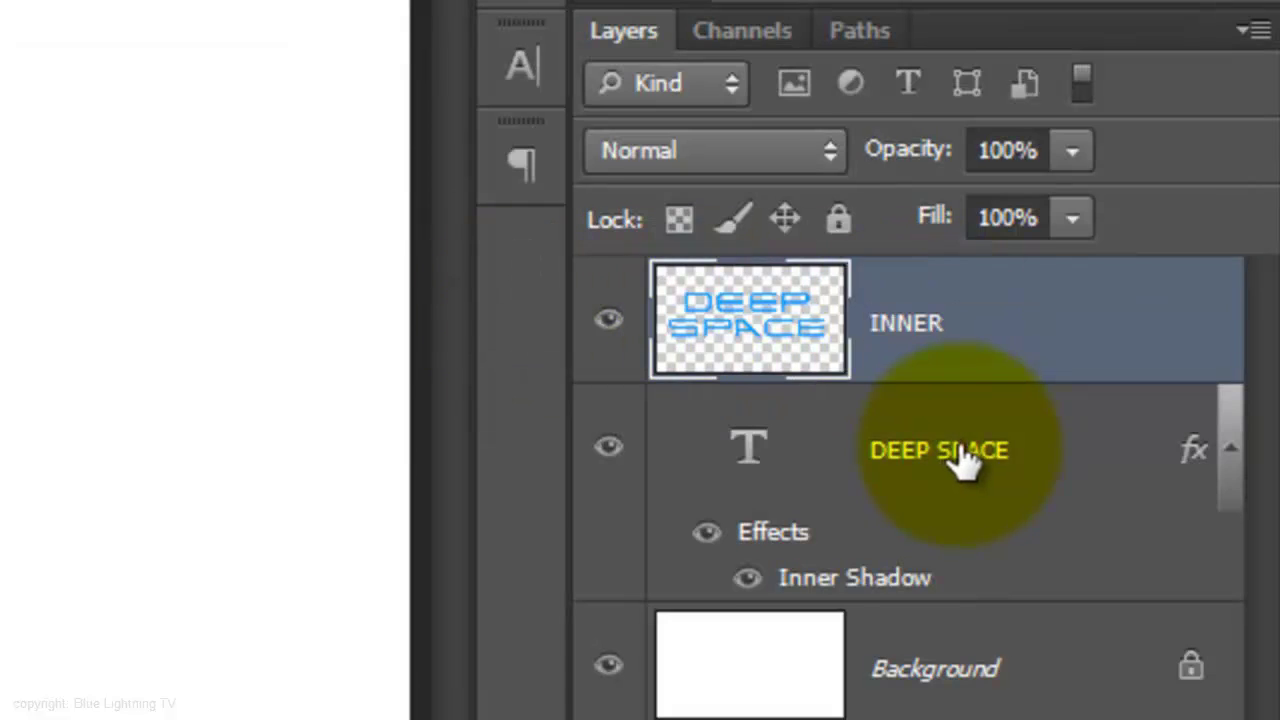
double_click(960, 451)
type("OUTER")
key("Return")
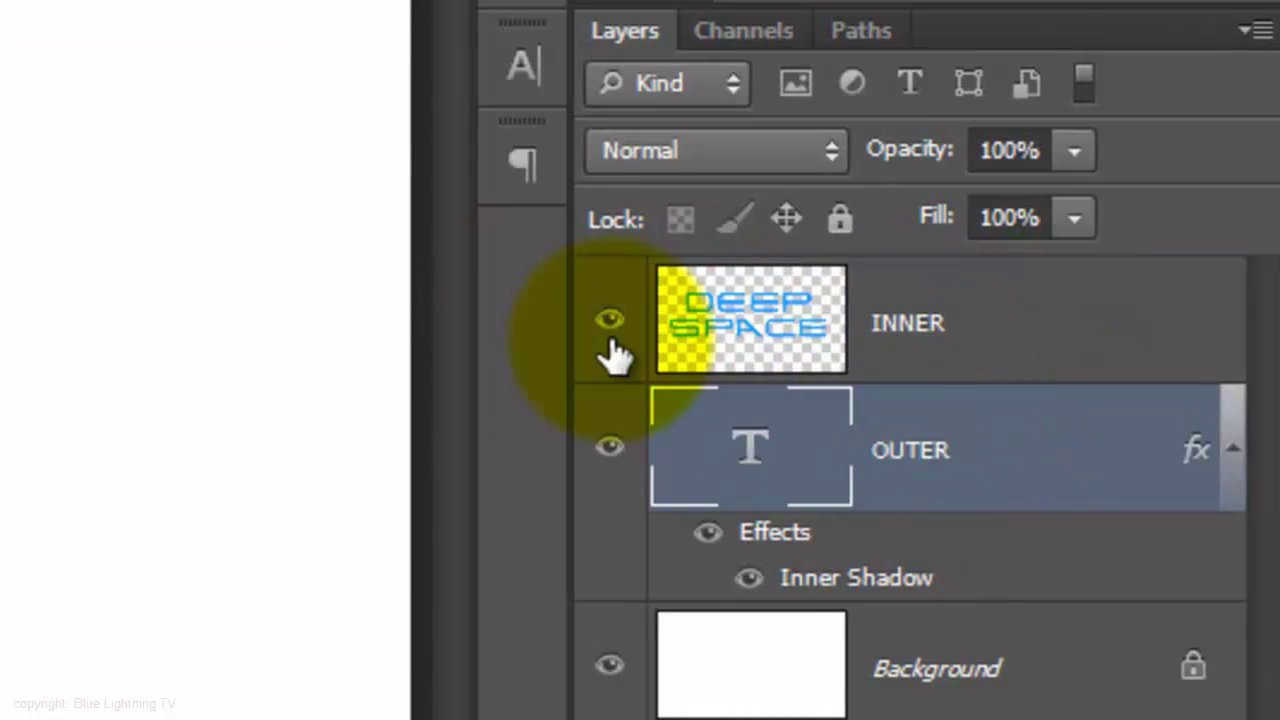
Give INNER an Inner Shadow with opacity 100%, colour 0f3cff, distance 0, choke 42, size 13
left_click(752, 338)
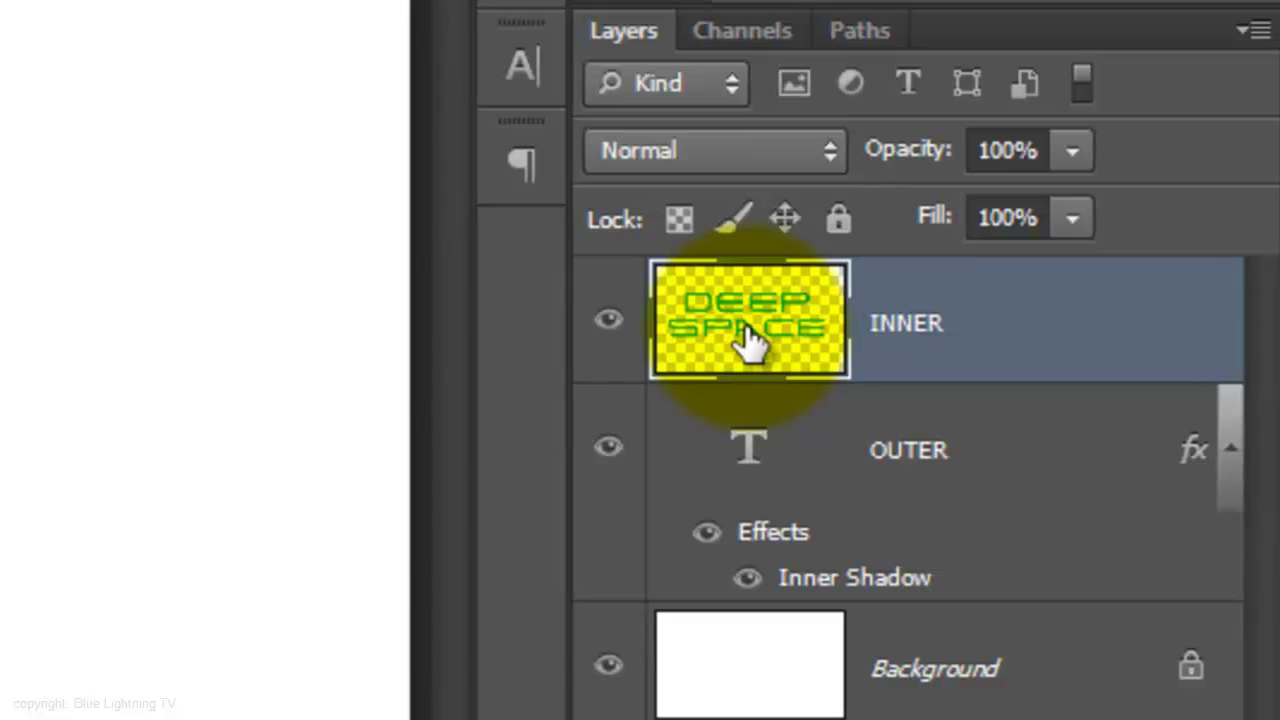
double_click(752, 338)
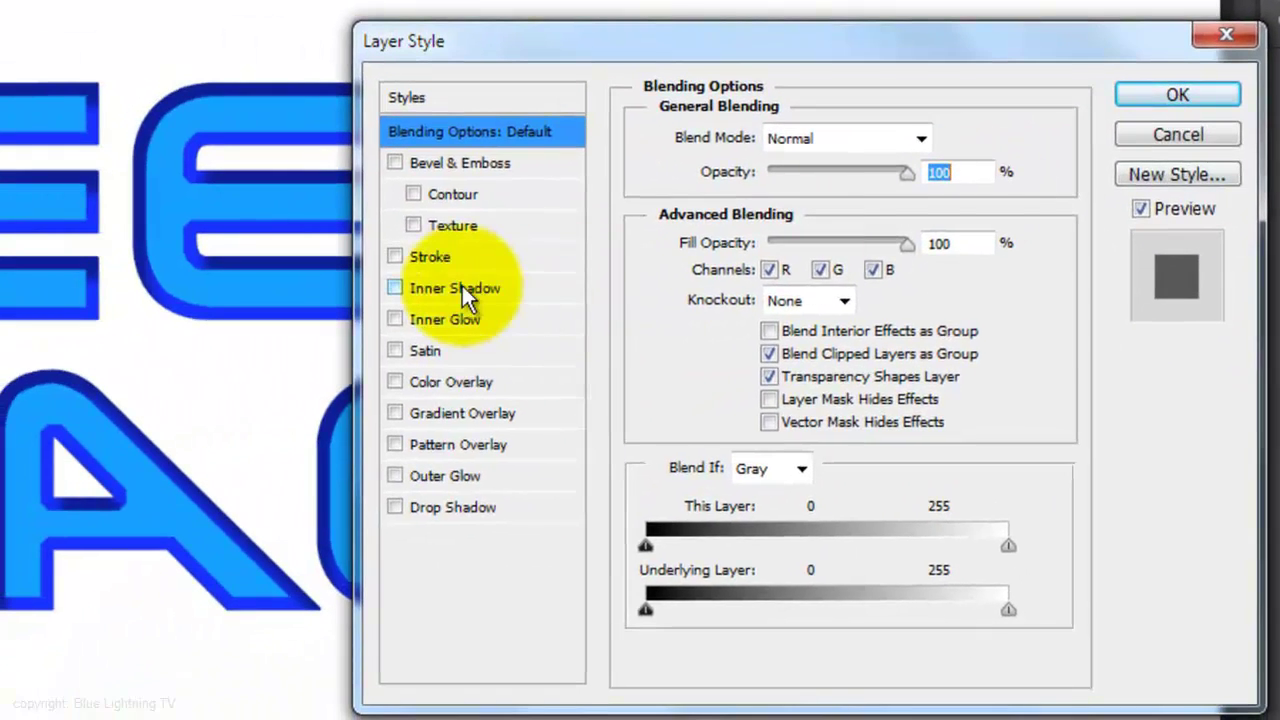
left_click(460, 285)
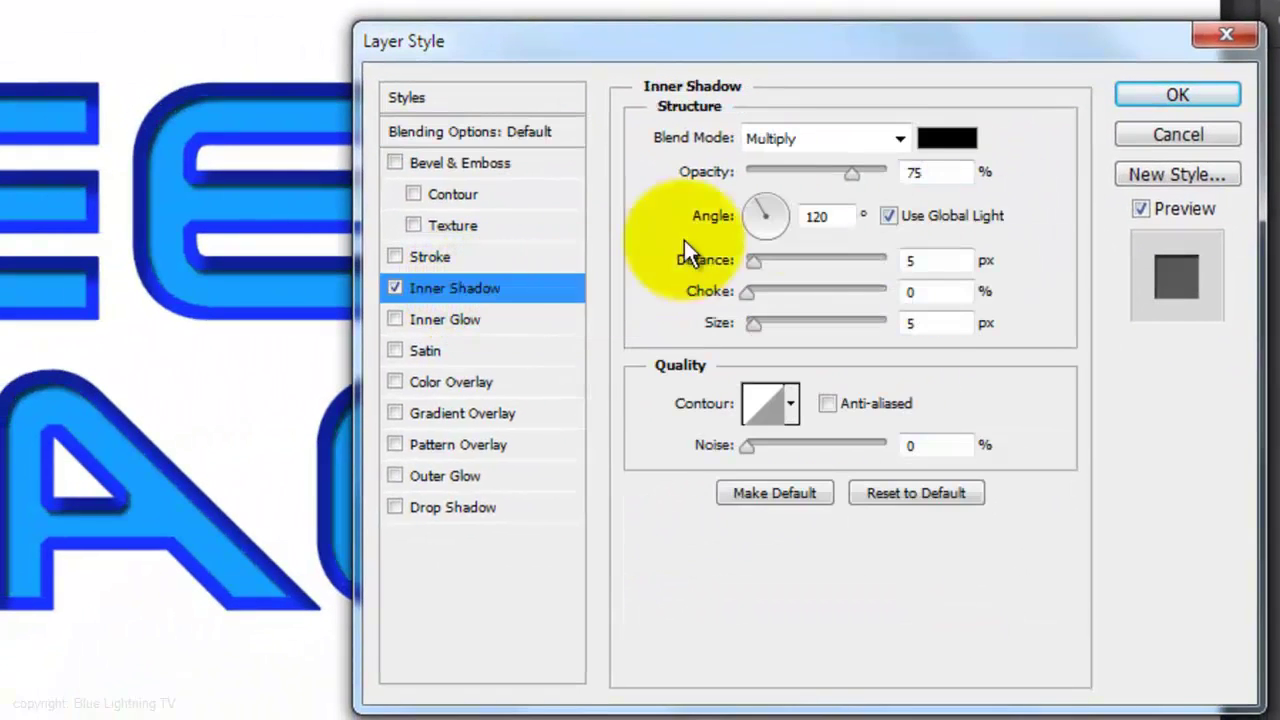
double_click(914, 172)
type("100")
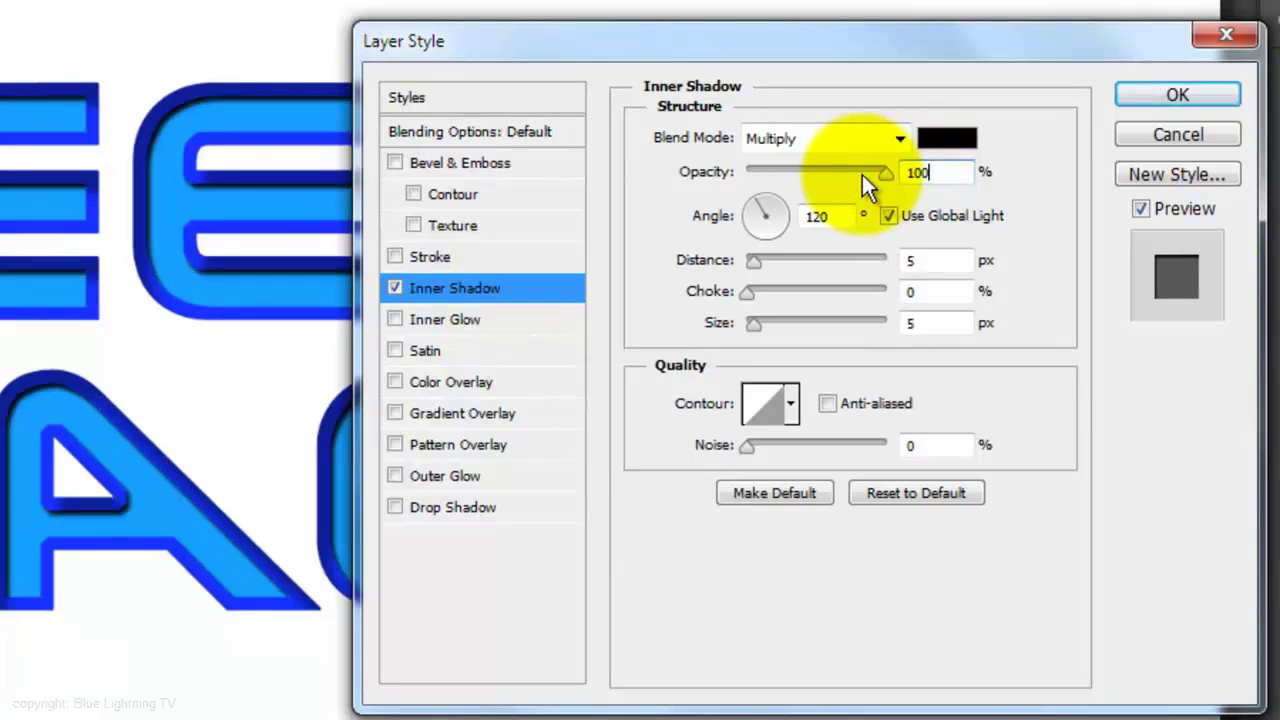
left_click(950, 140)
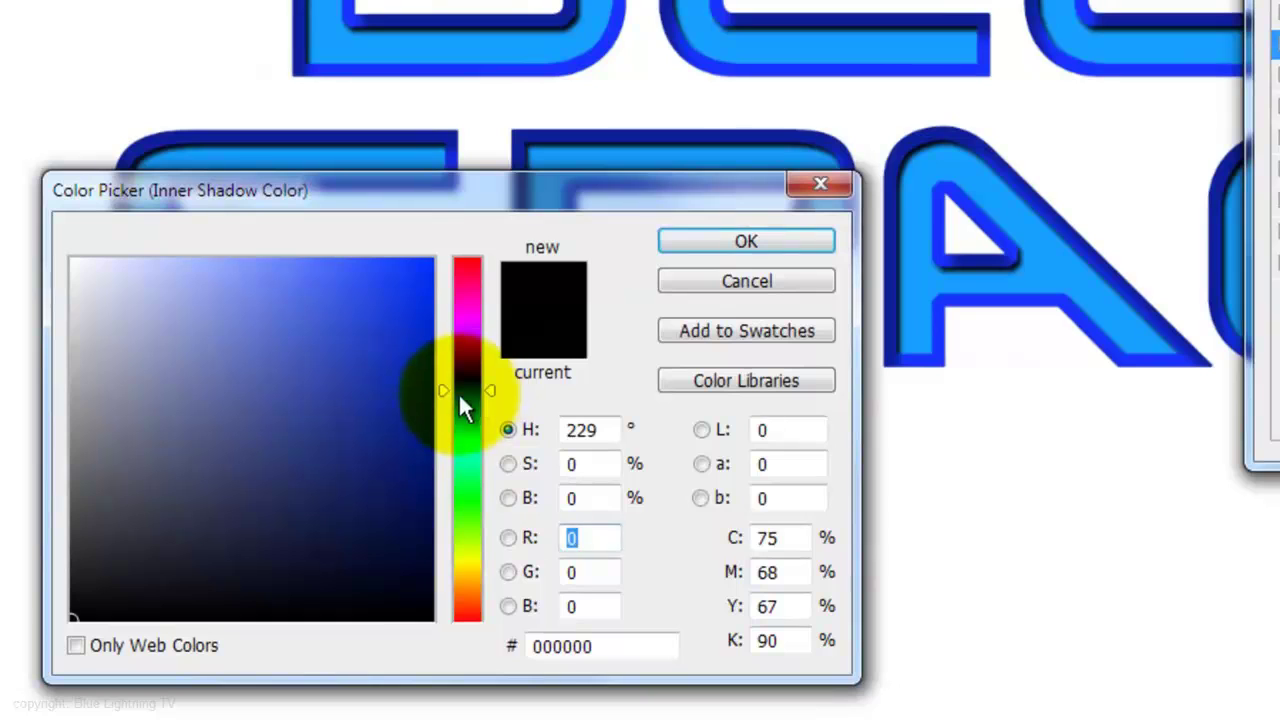
left_click_drag(414, 262, 411, 240)
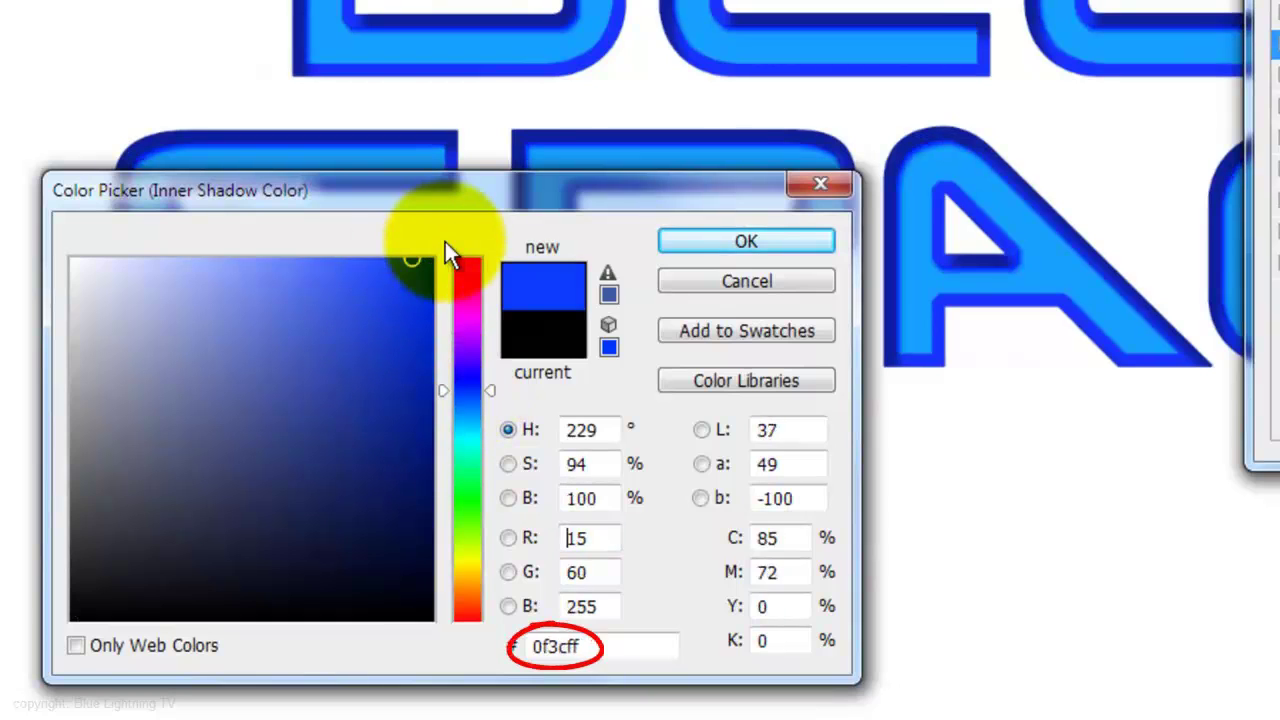
left_click(740, 243)
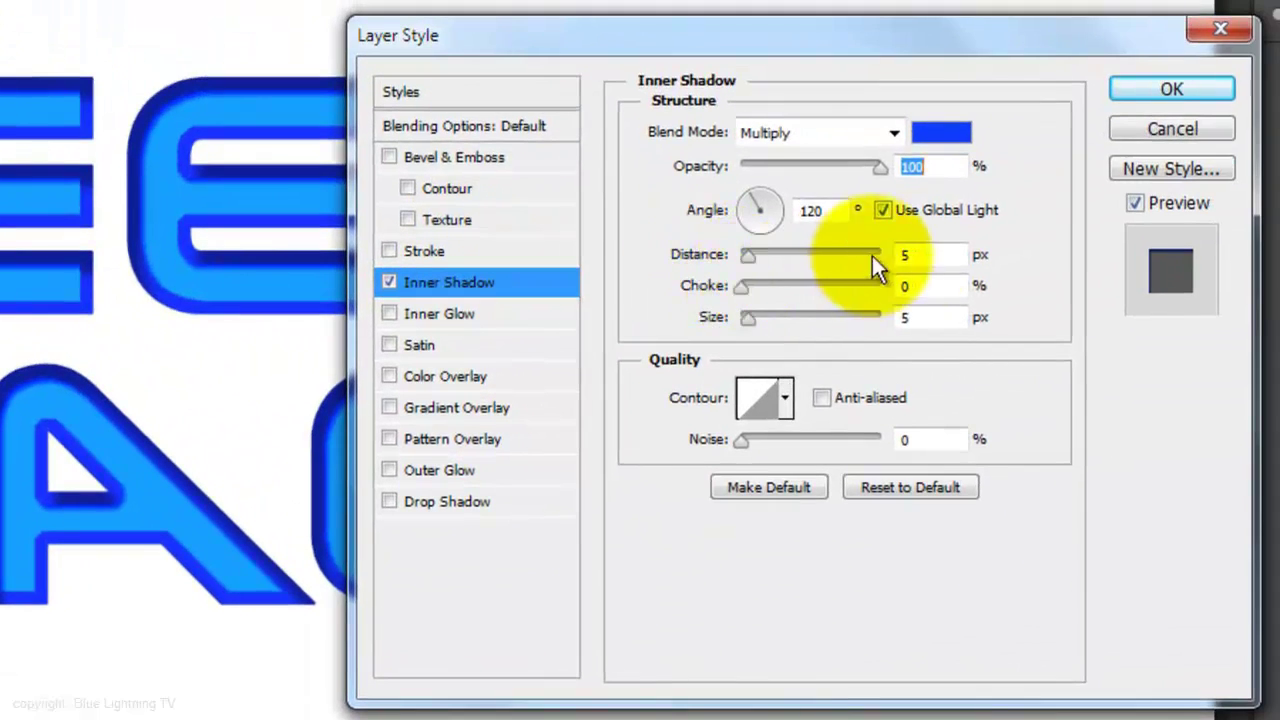
key("Tab")
key("Tab")
type("0")
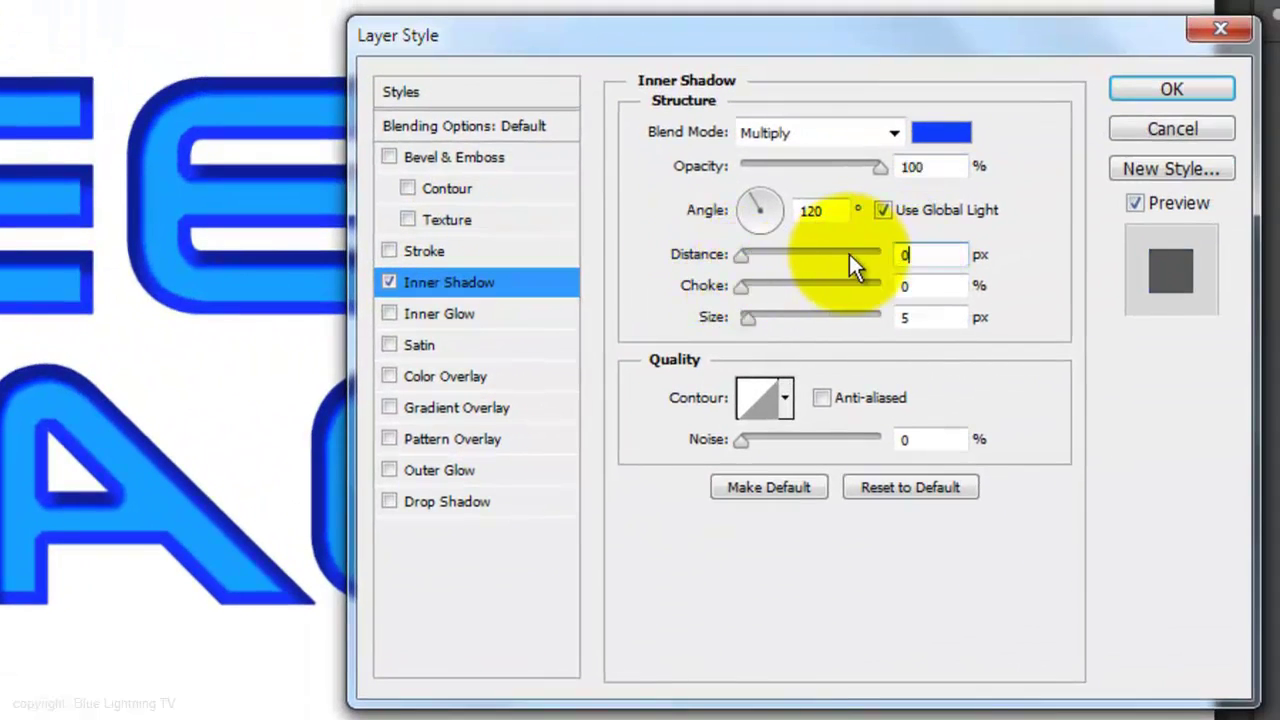
left_click(918, 286)
type("42")
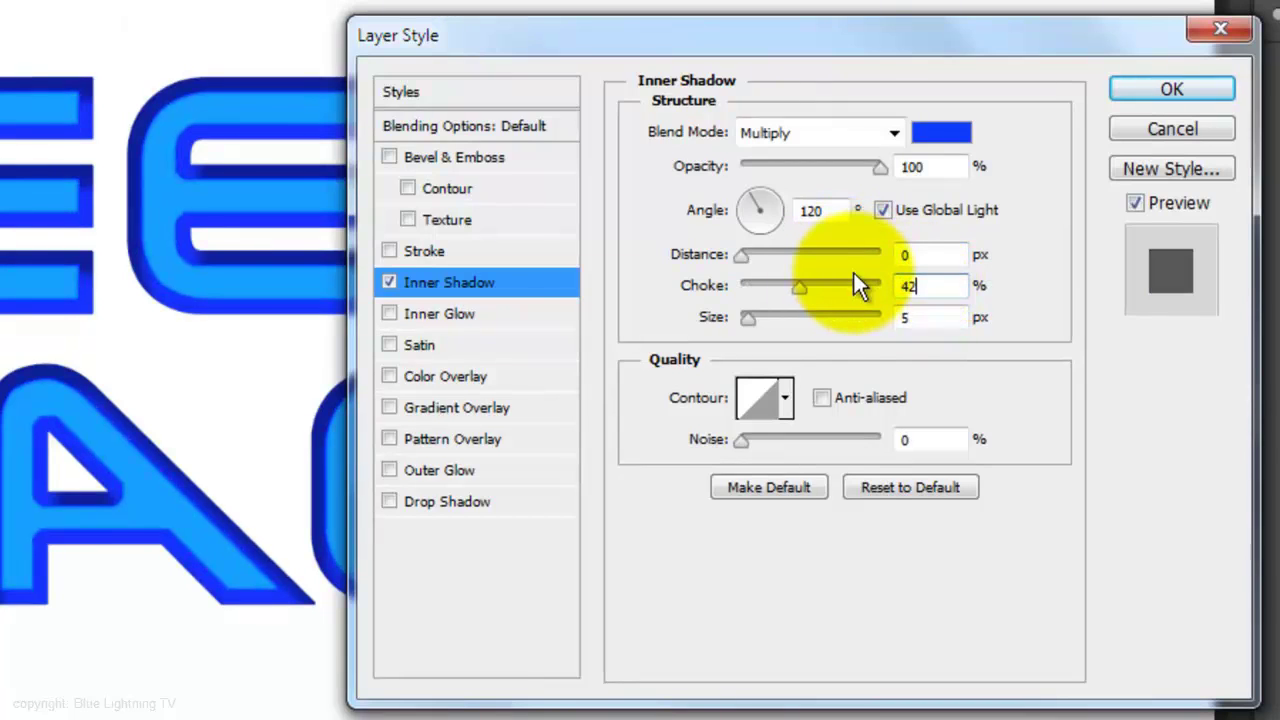
key("Tab")
type("13")
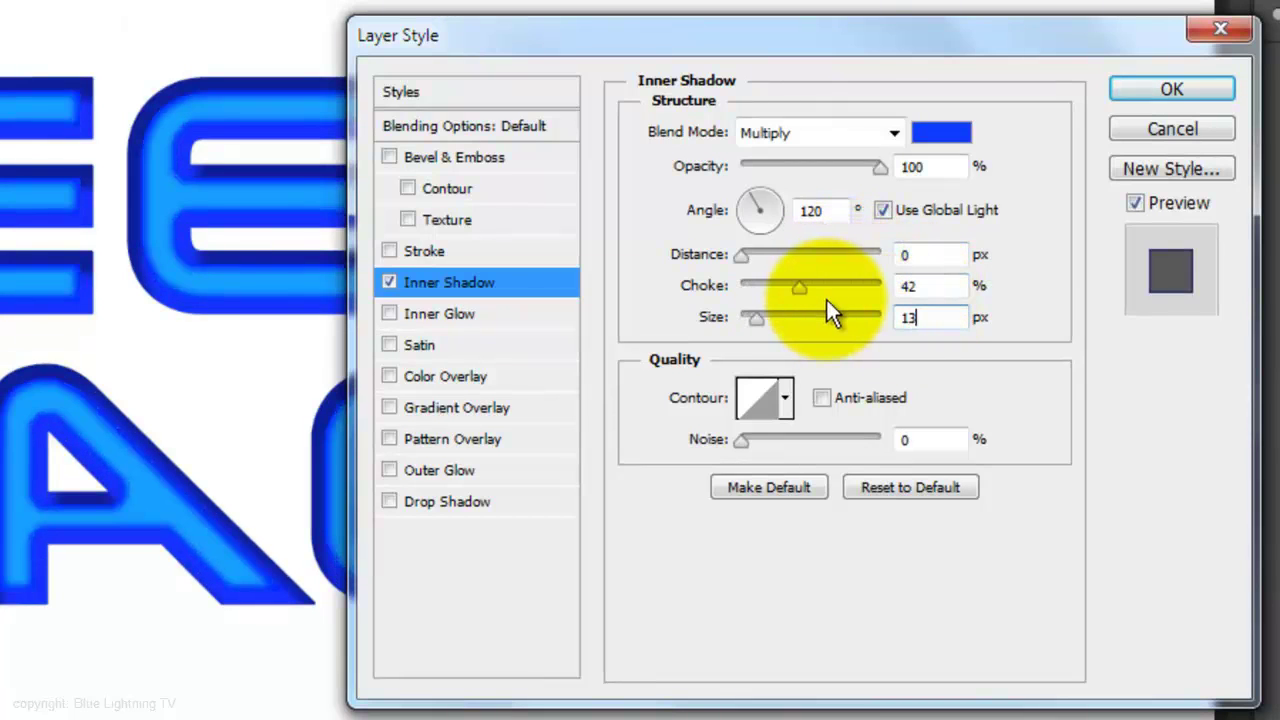
Add a Drop Shadow to INNER with distance 0, spread 30% and size 10 px
left_click(450, 502)
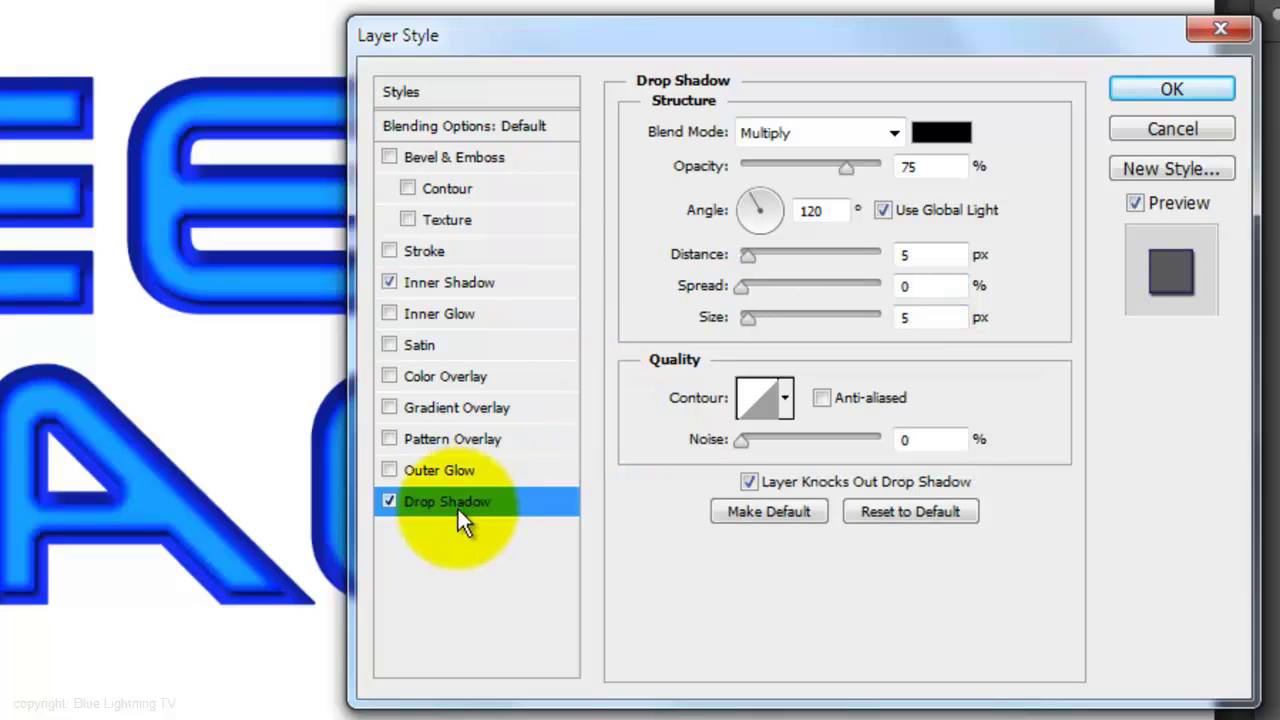
double_click(919, 252)
type("0")
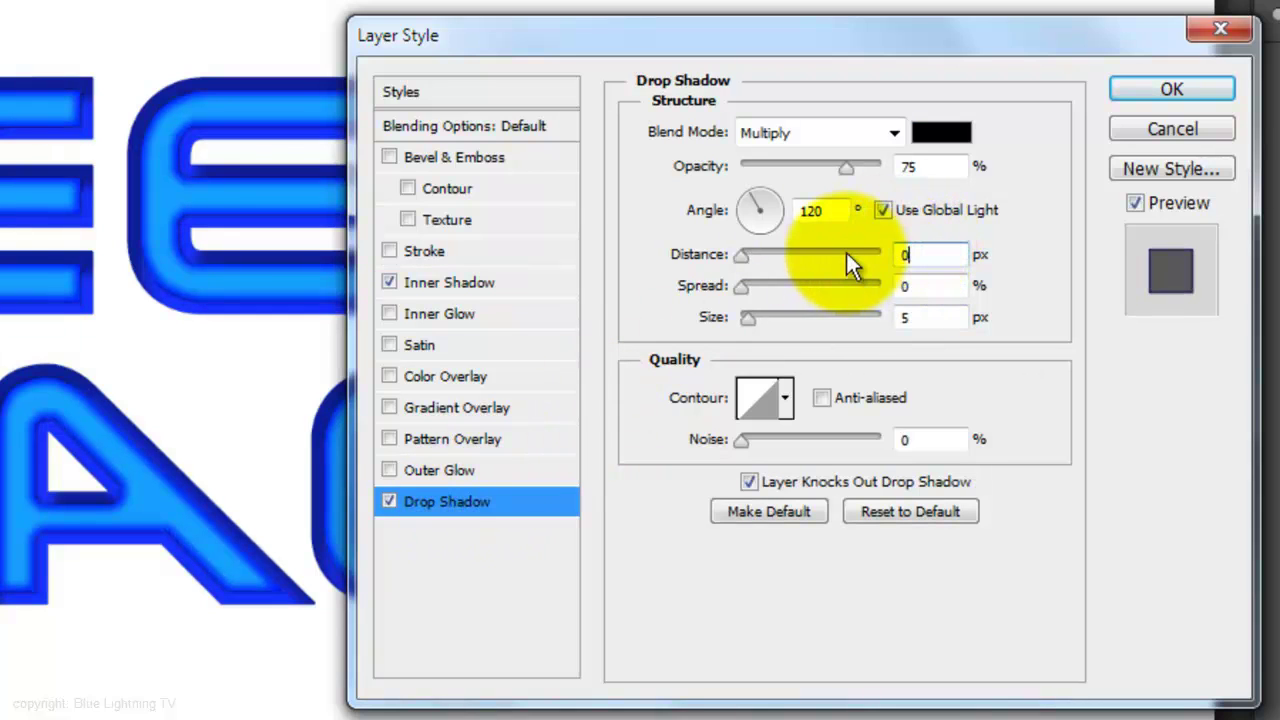
key("Tab")
type("30")
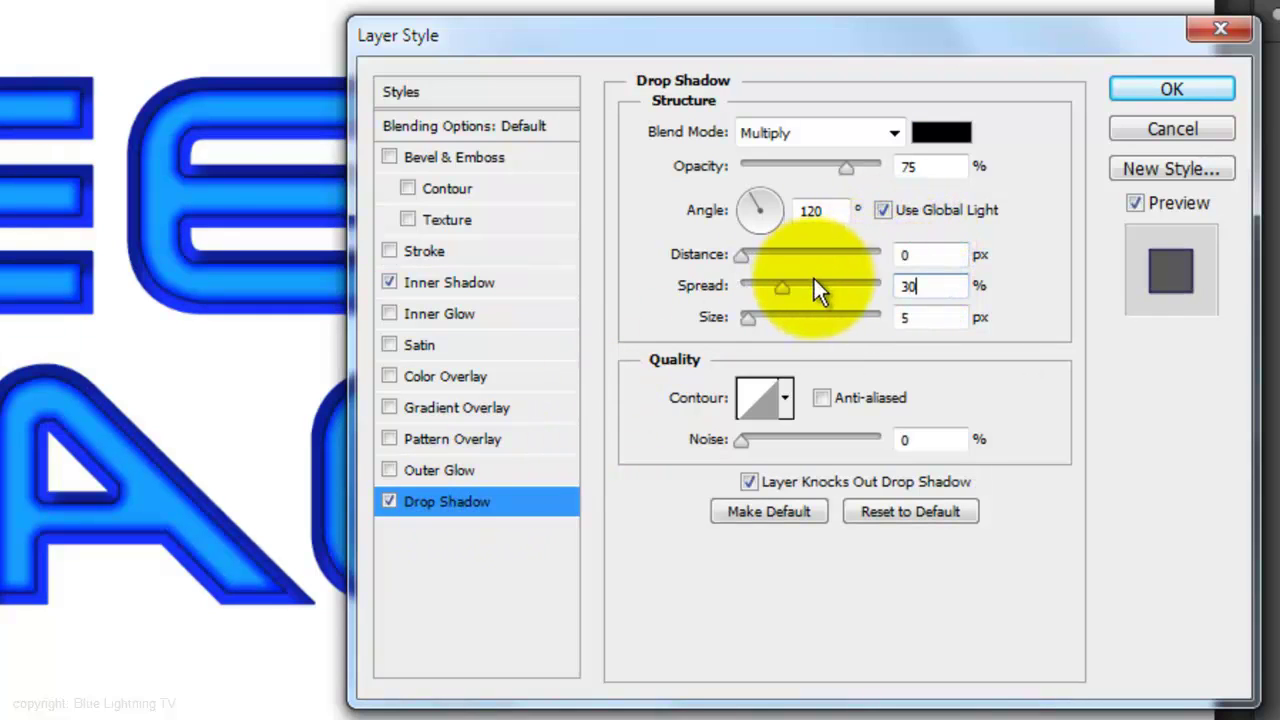
double_click(906, 317)
type("10")
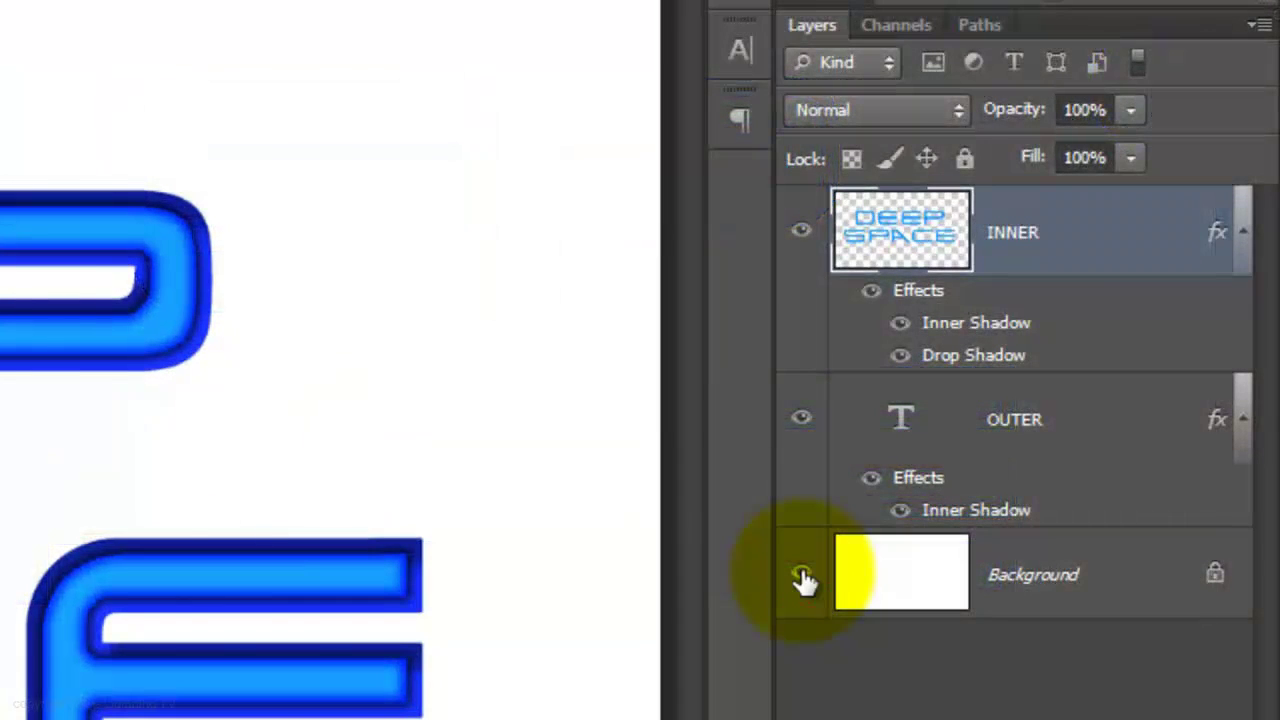
Hide the Background, stamp the visible lettering into a merged Layer 1, then show Background again
left_click(802, 576)
key("ctrl+shift+alt+e")
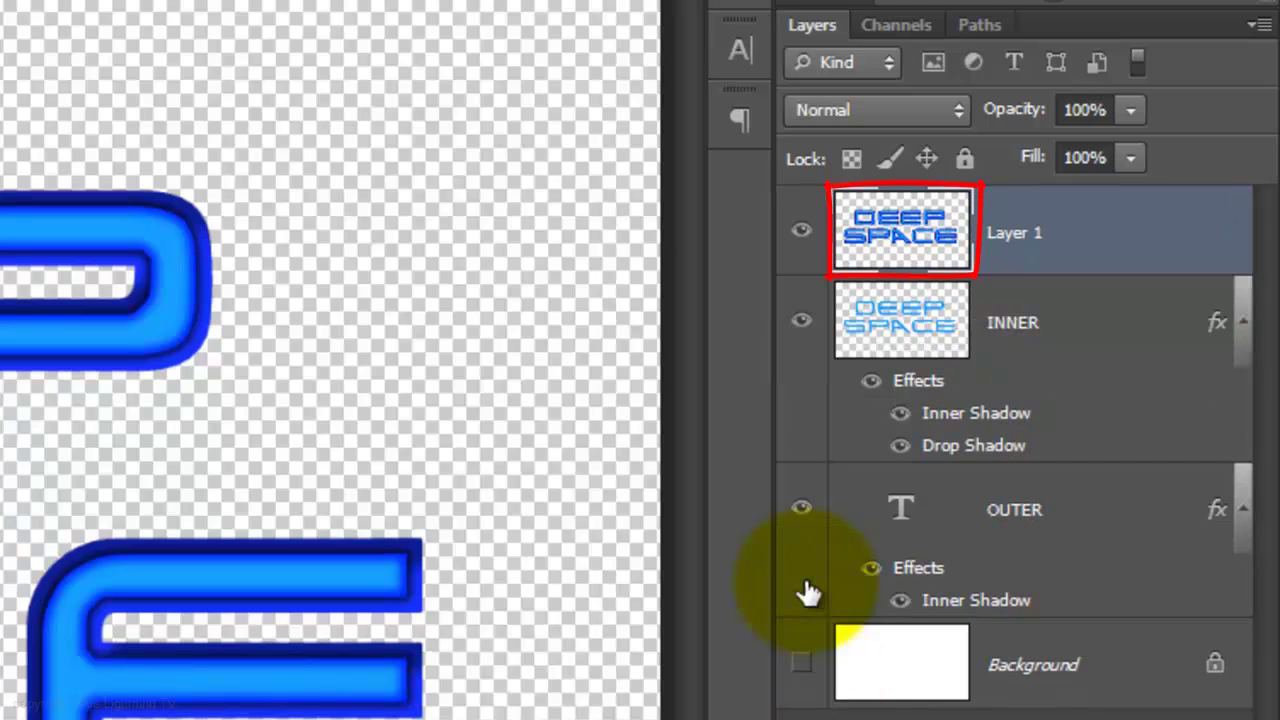
left_click(800, 666)
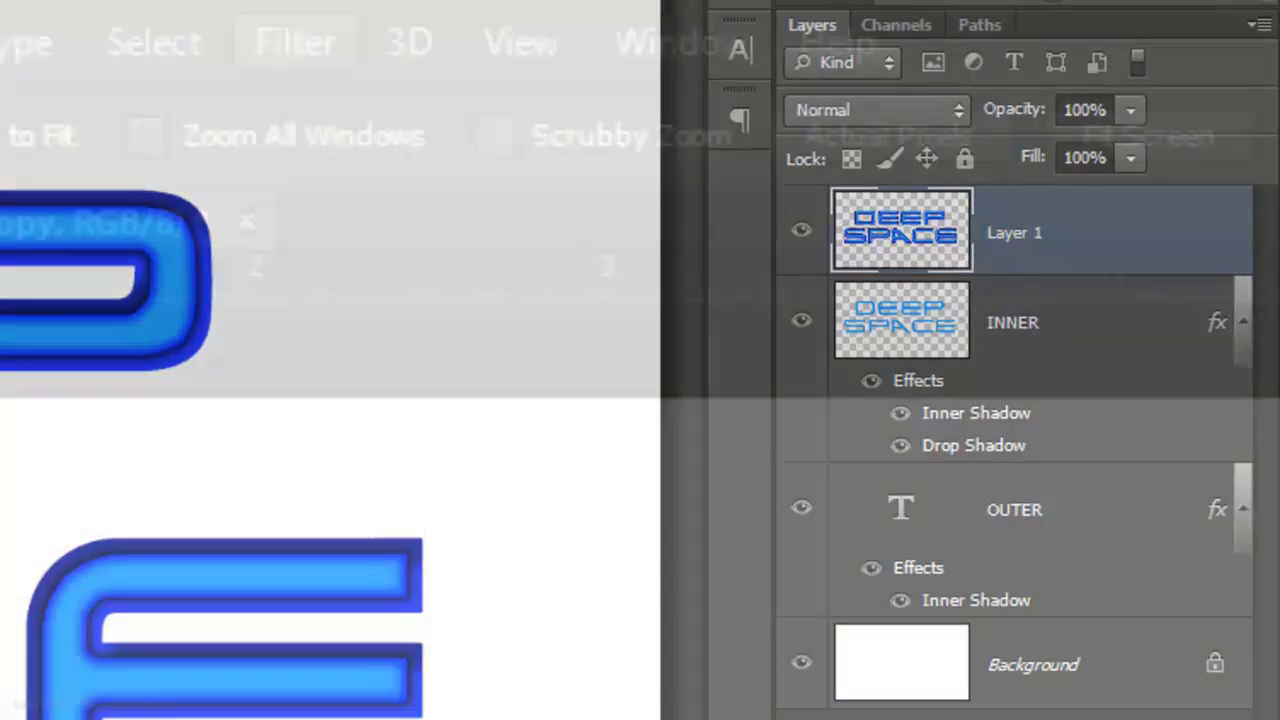
Apply the Filter Gallery's Sketch > Chrome filter at Detail 1 and Smoothness 0
left_click(295, 42)
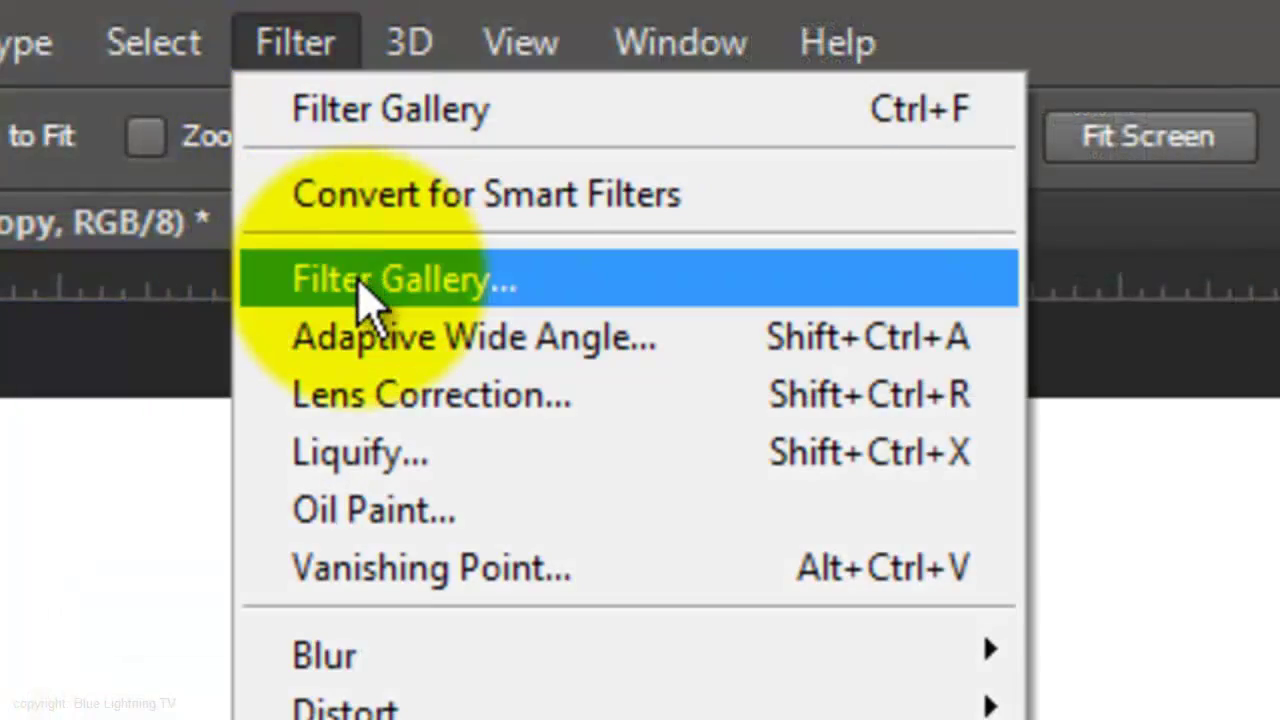
left_click(365, 282)
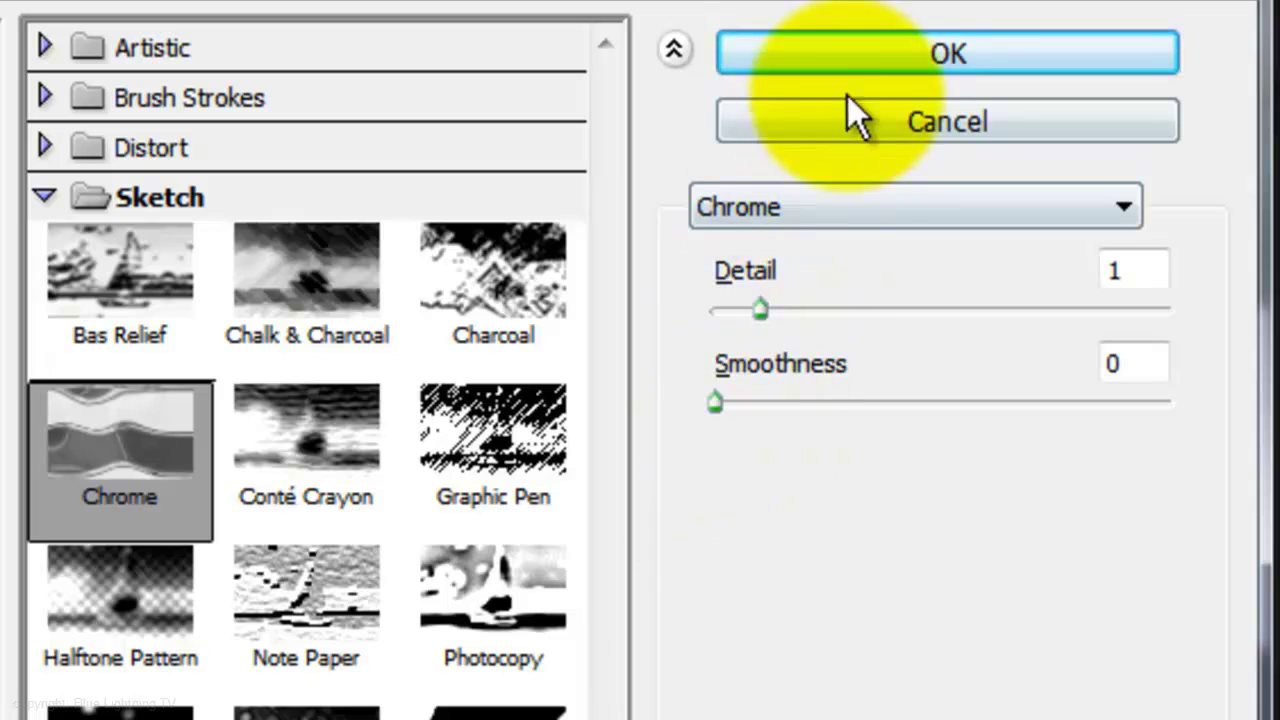
left_click(879, 52)
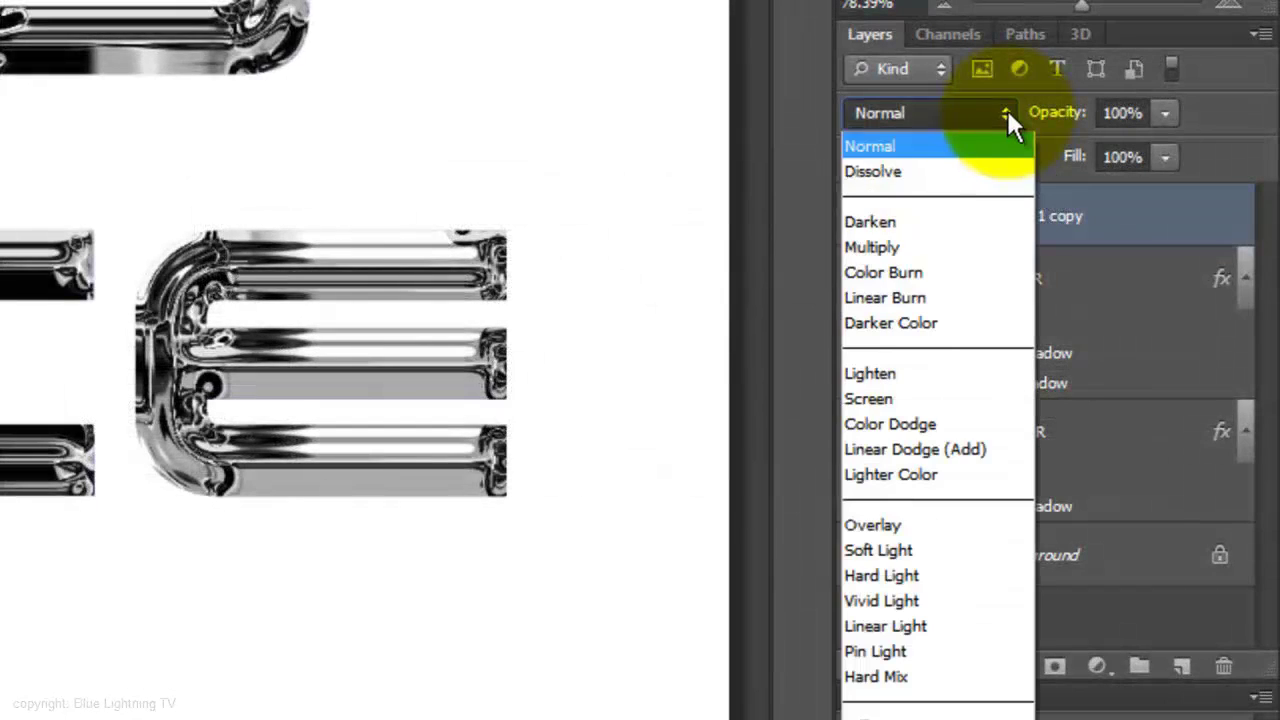
Set Layer 1 copy to Vivid Light blending and fill the Background layer with black
left_click(954, 600)
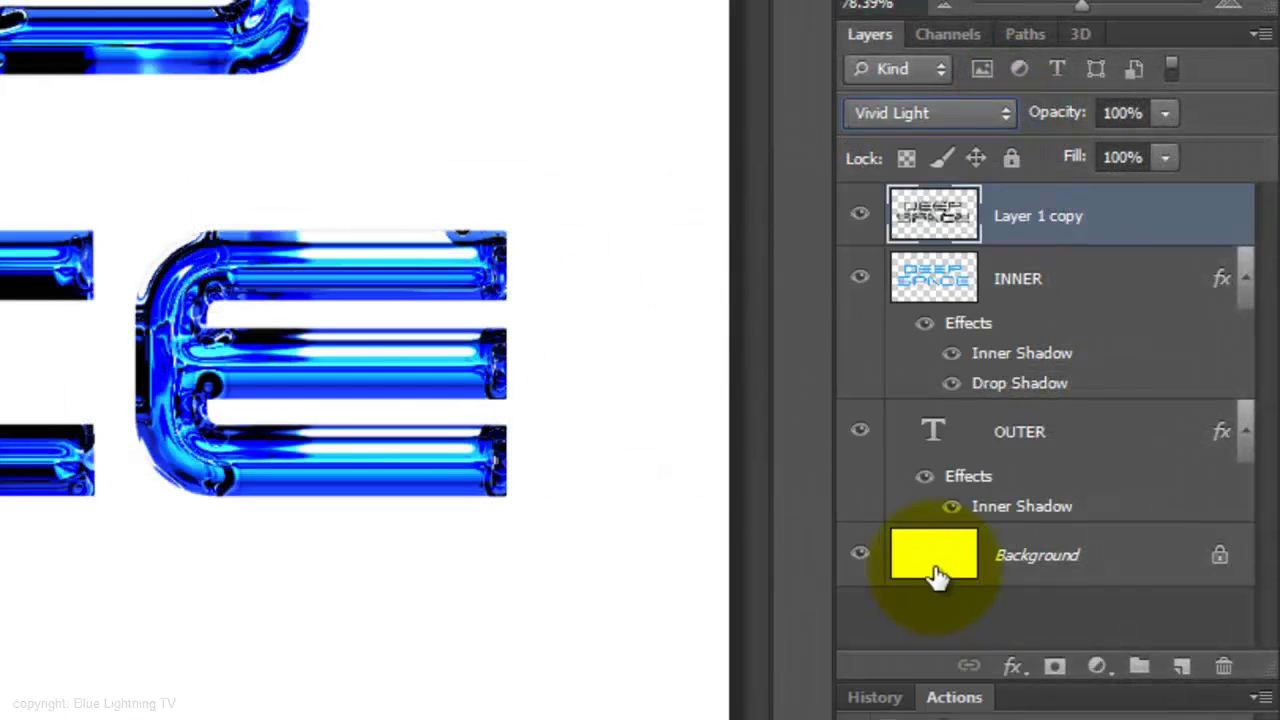
left_click(932, 558)
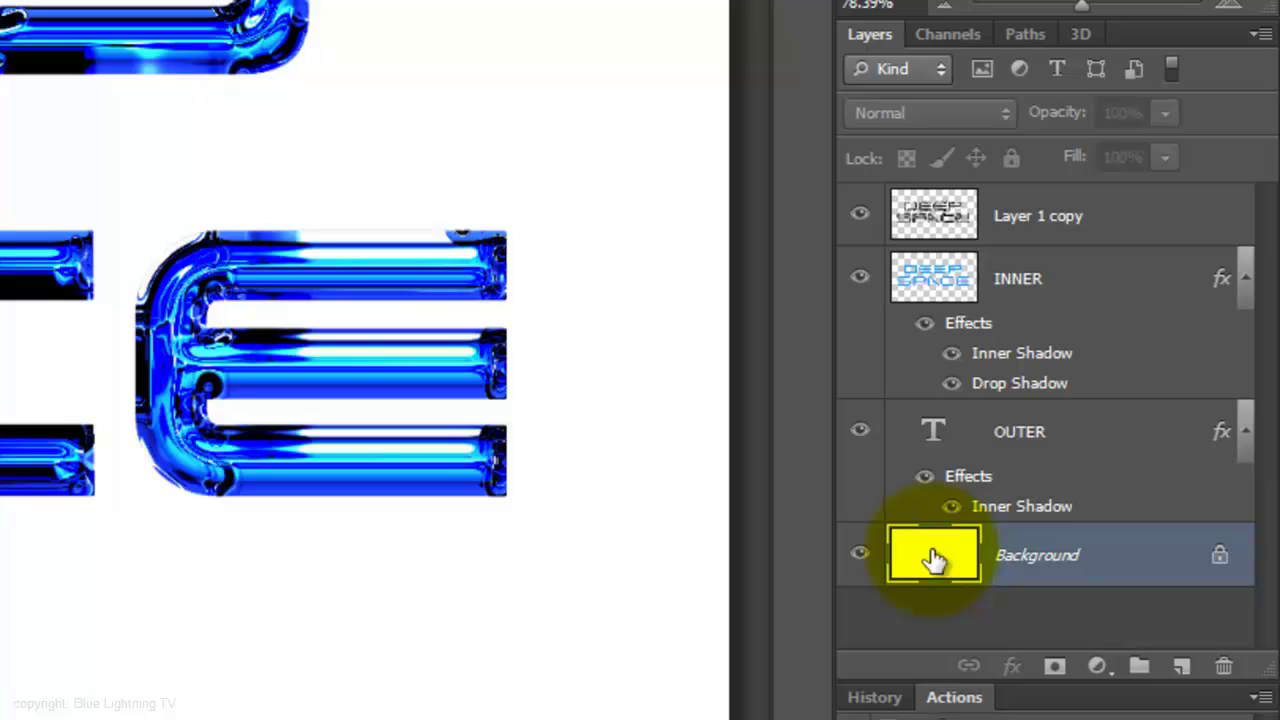
key("d")
key("alt+Delete")
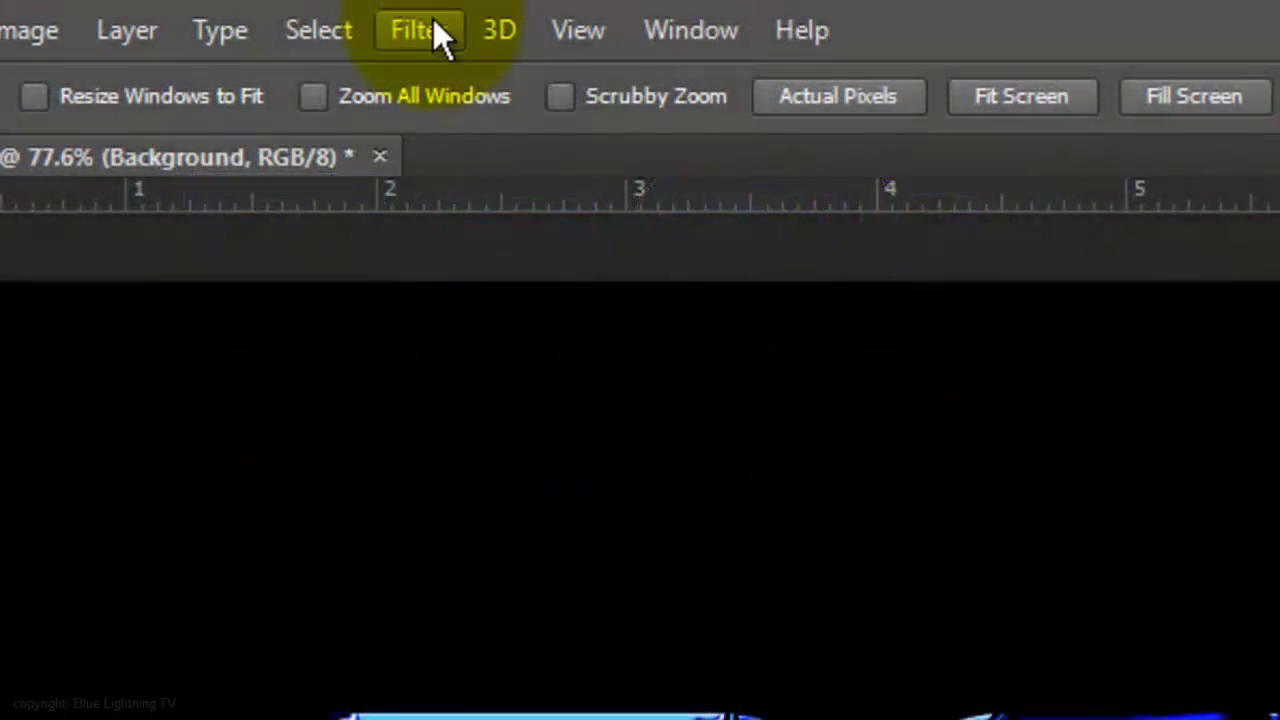
Add 100% monochromatic Gaussian noise to the Background and blur it by 0.3 px
left_click(433, 30)
mouse_move(512, 545)
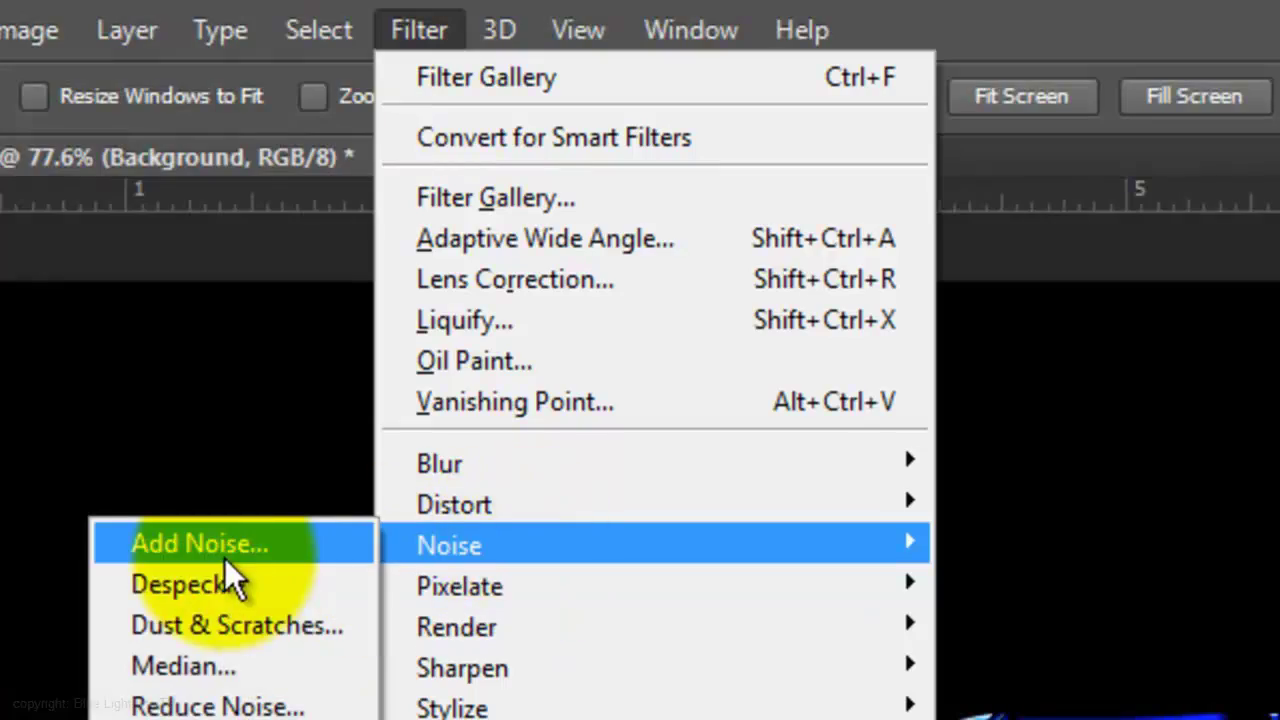
left_click(201, 556)
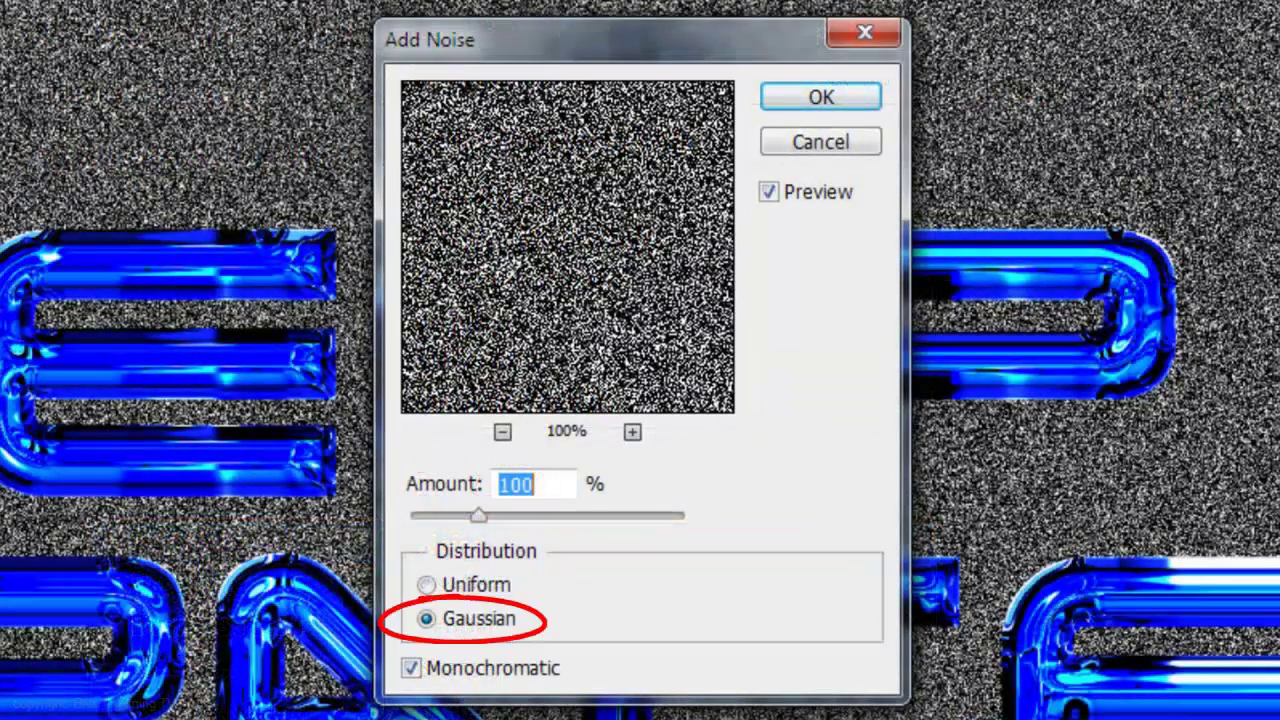
left_click(818, 100)
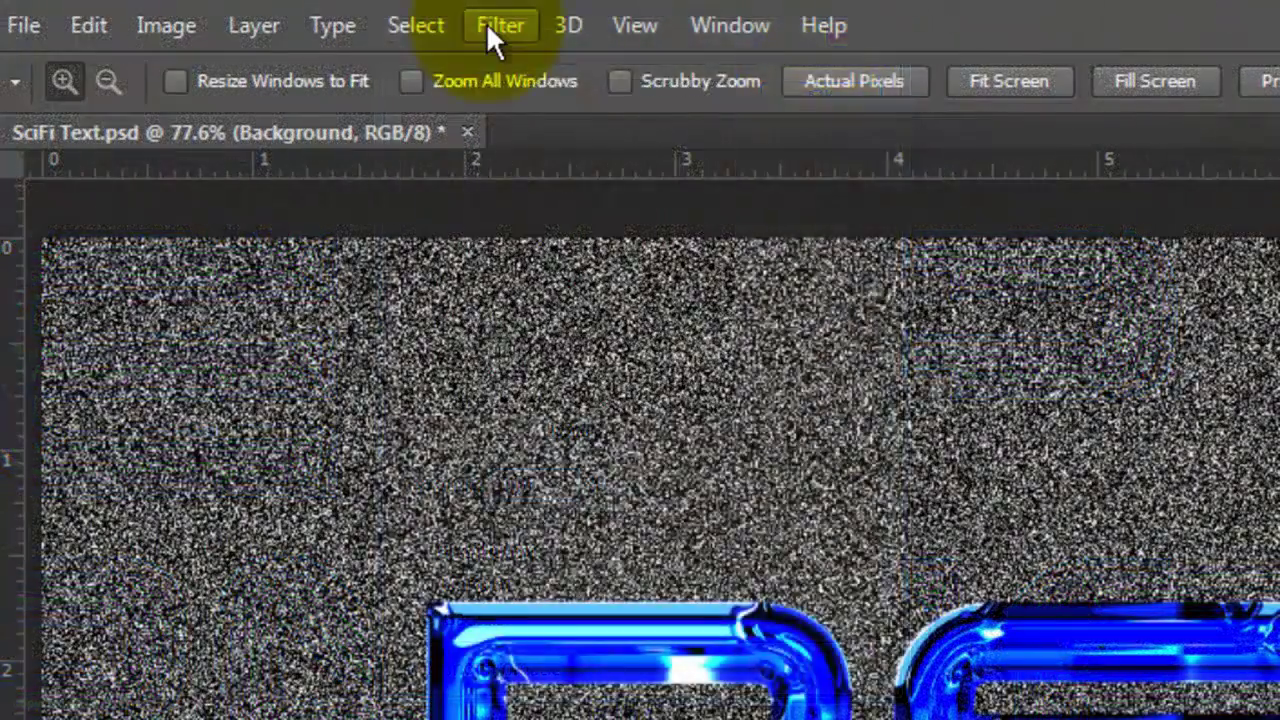
left_click(490, 26)
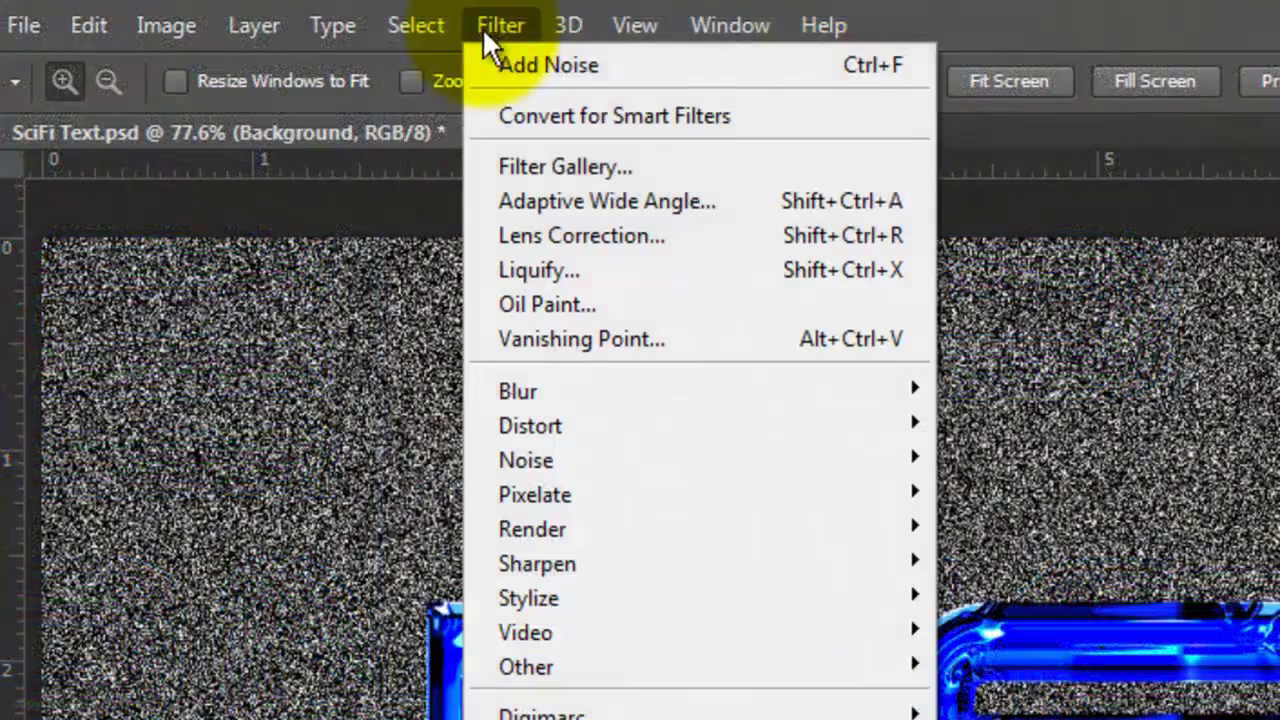
mouse_move(537, 388)
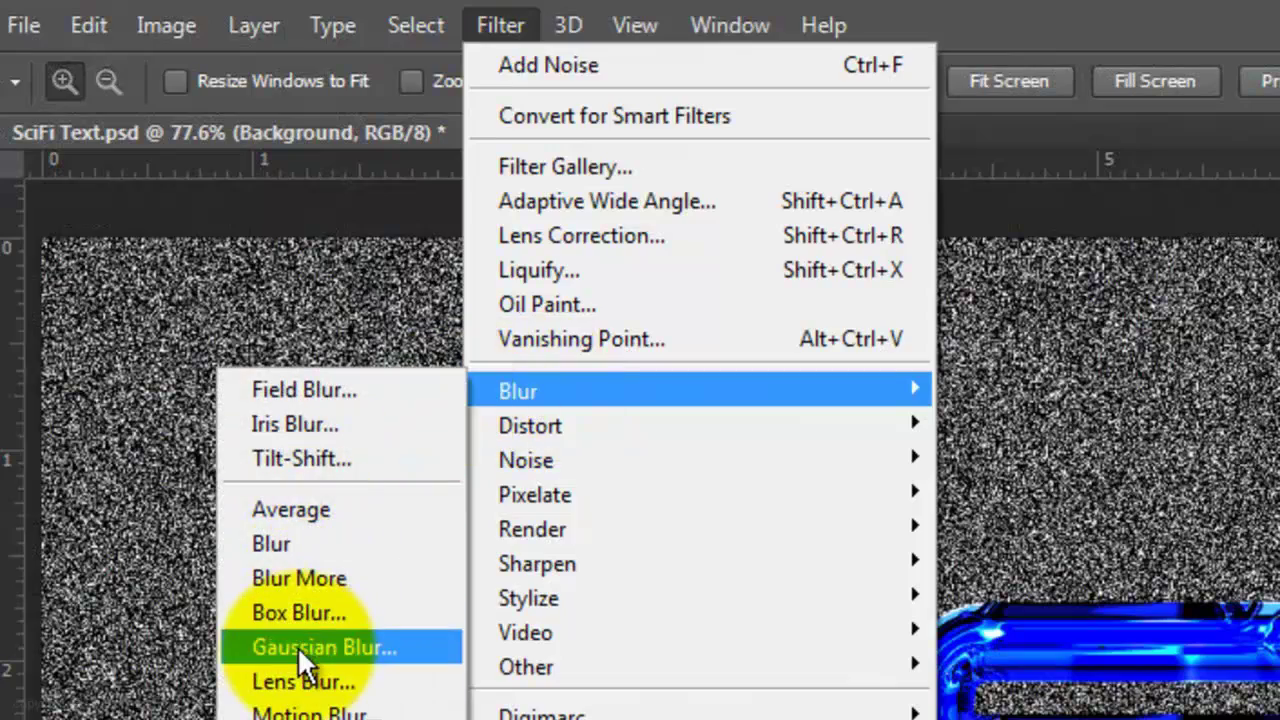
left_click(299, 646)
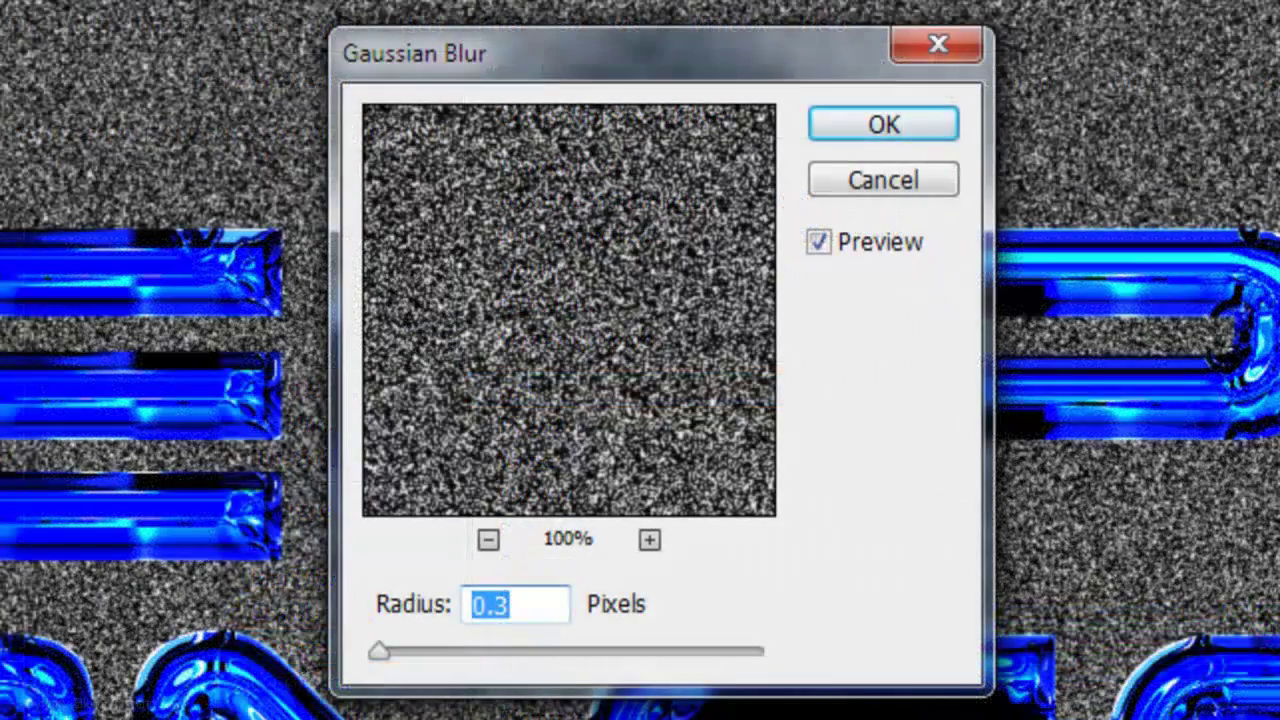
left_click(880, 124)
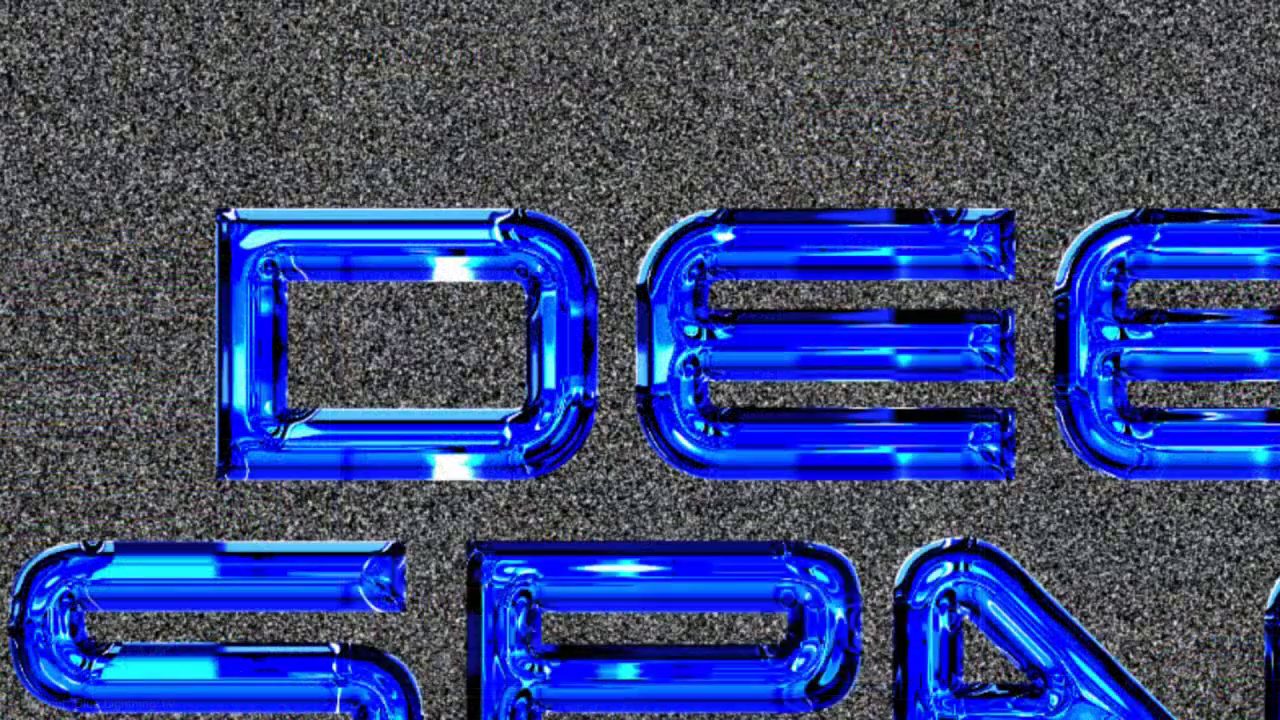
Set Levels input black to 213 and white to 232 to leave sparse stars
key("ctrl+l")
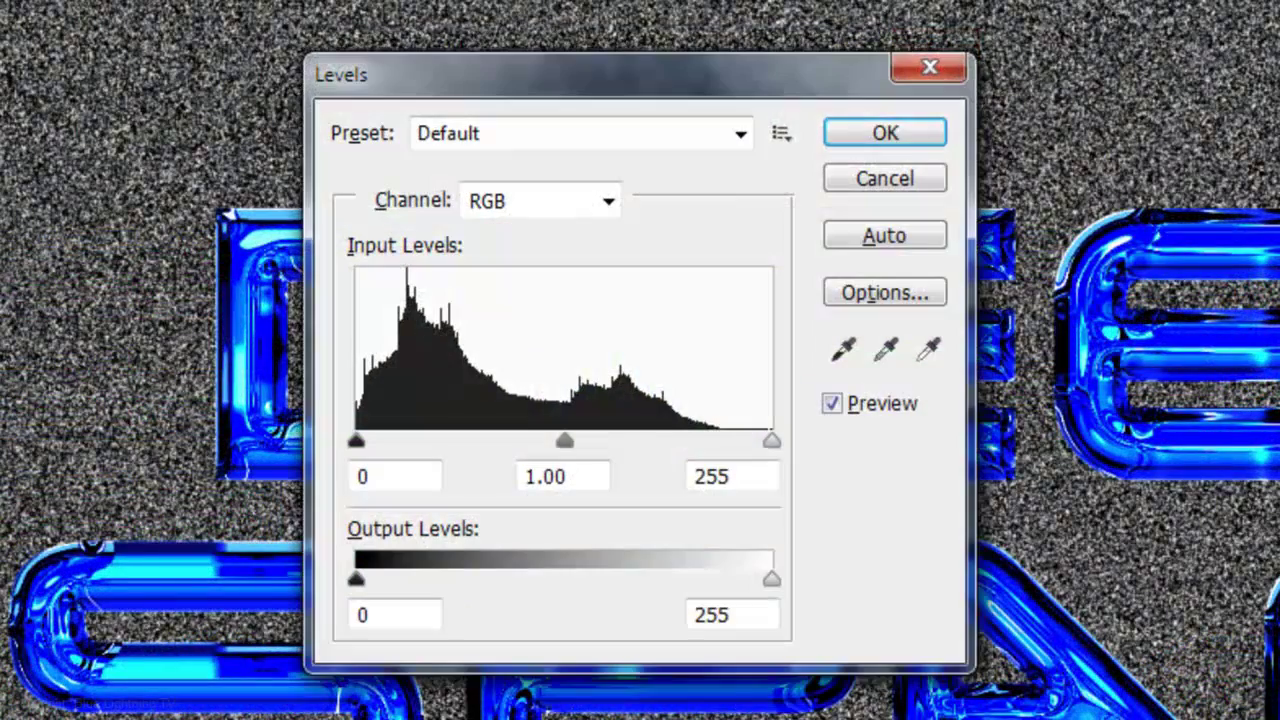
double_click(390, 476)
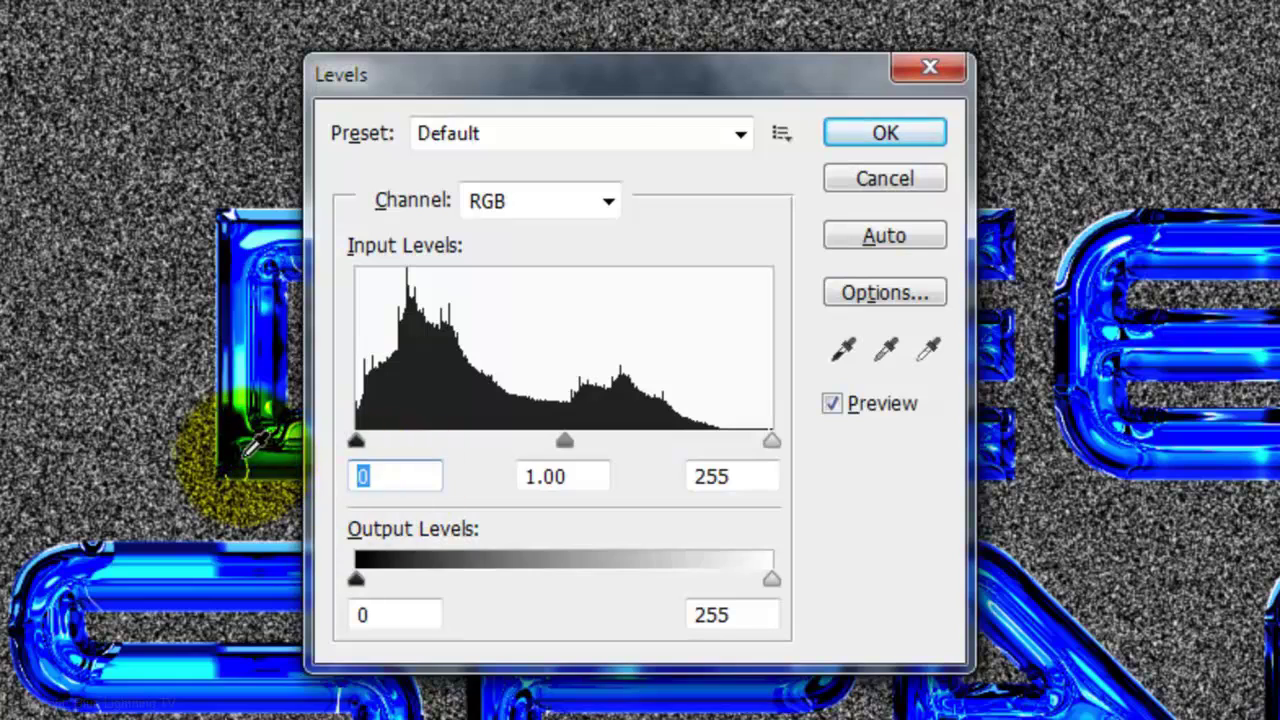
type("213")
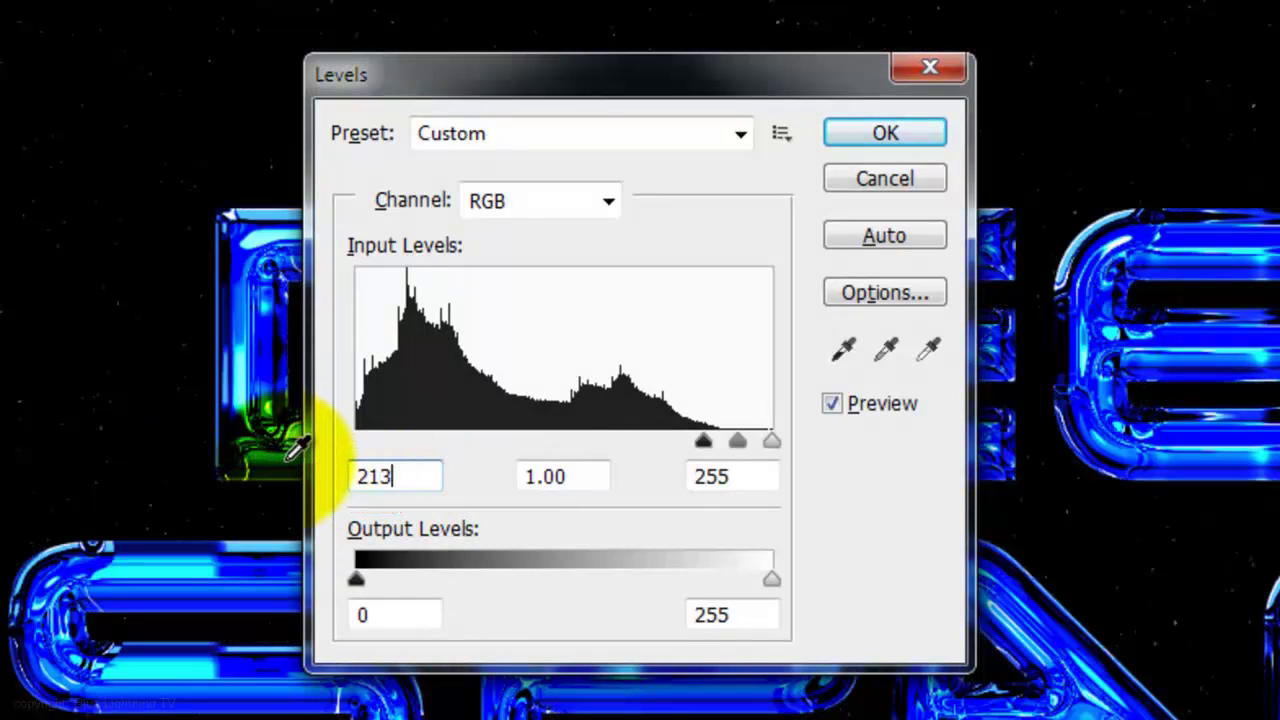
double_click(726, 477)
type("232")
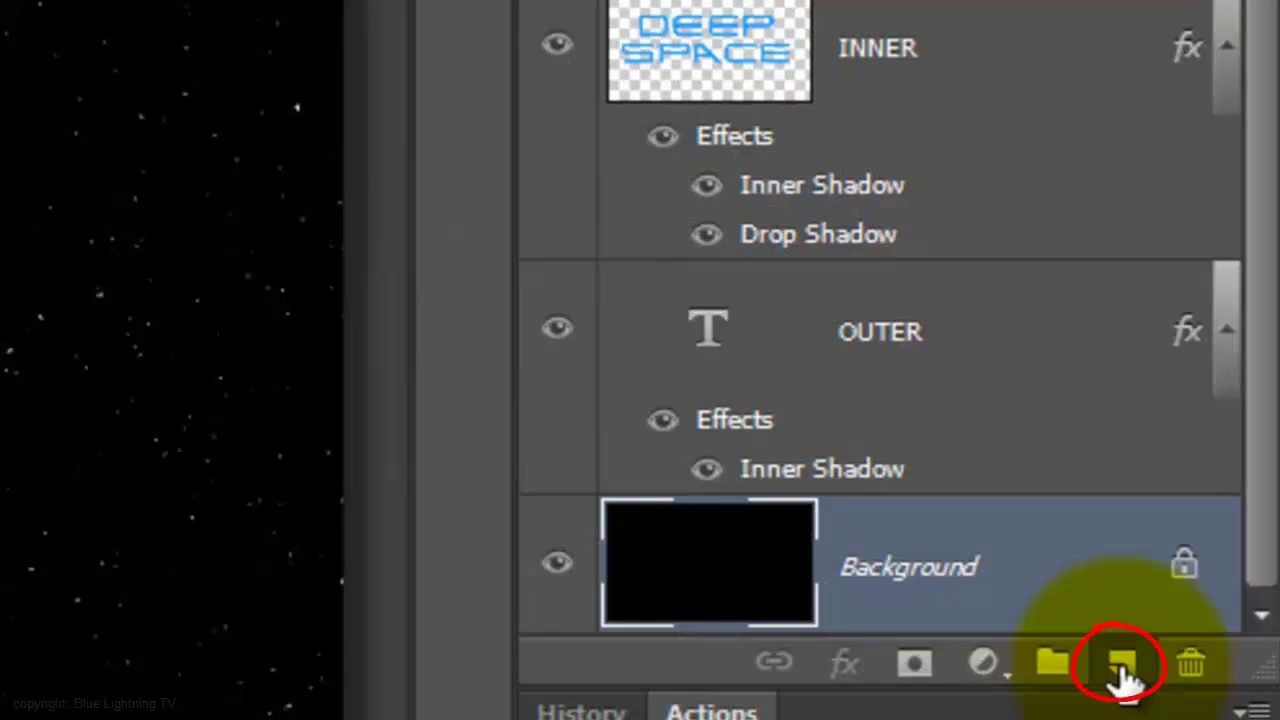
Add a black-filled Layer 2 and render a Lens Flare at 141% with the 50-300mm Zoom lens
left_click(1122, 668)
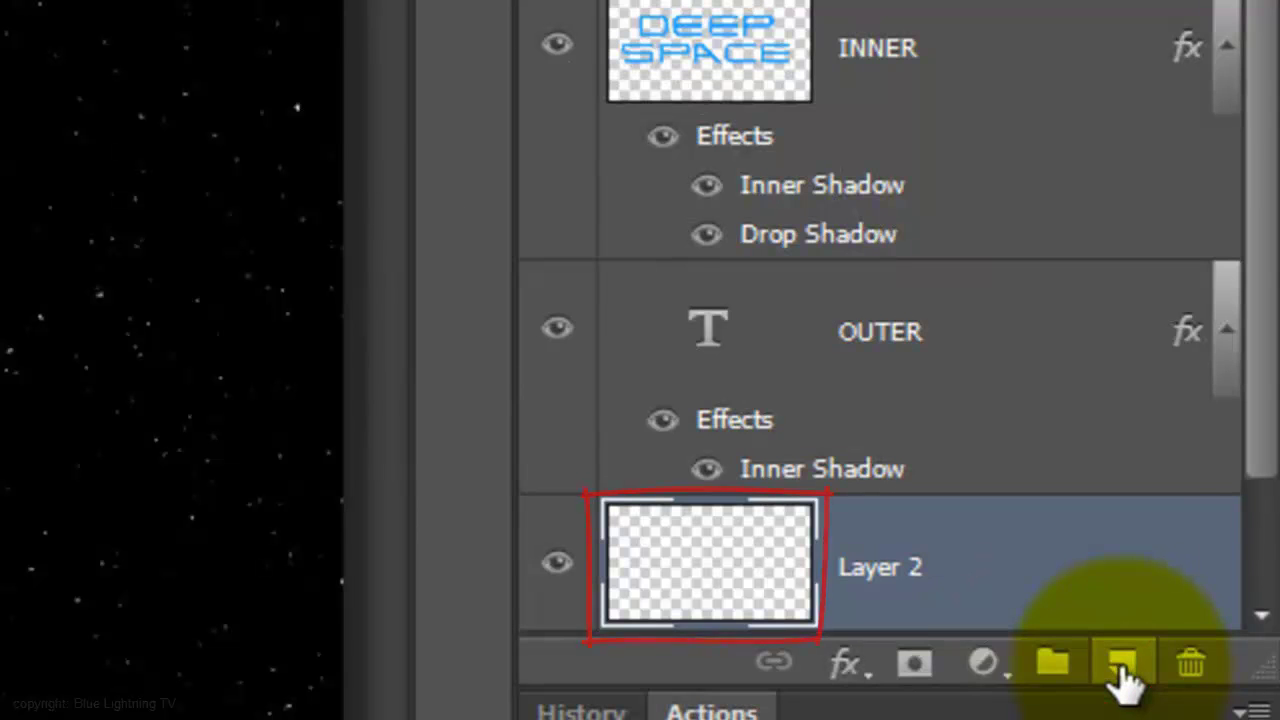
key("alt+Delete")
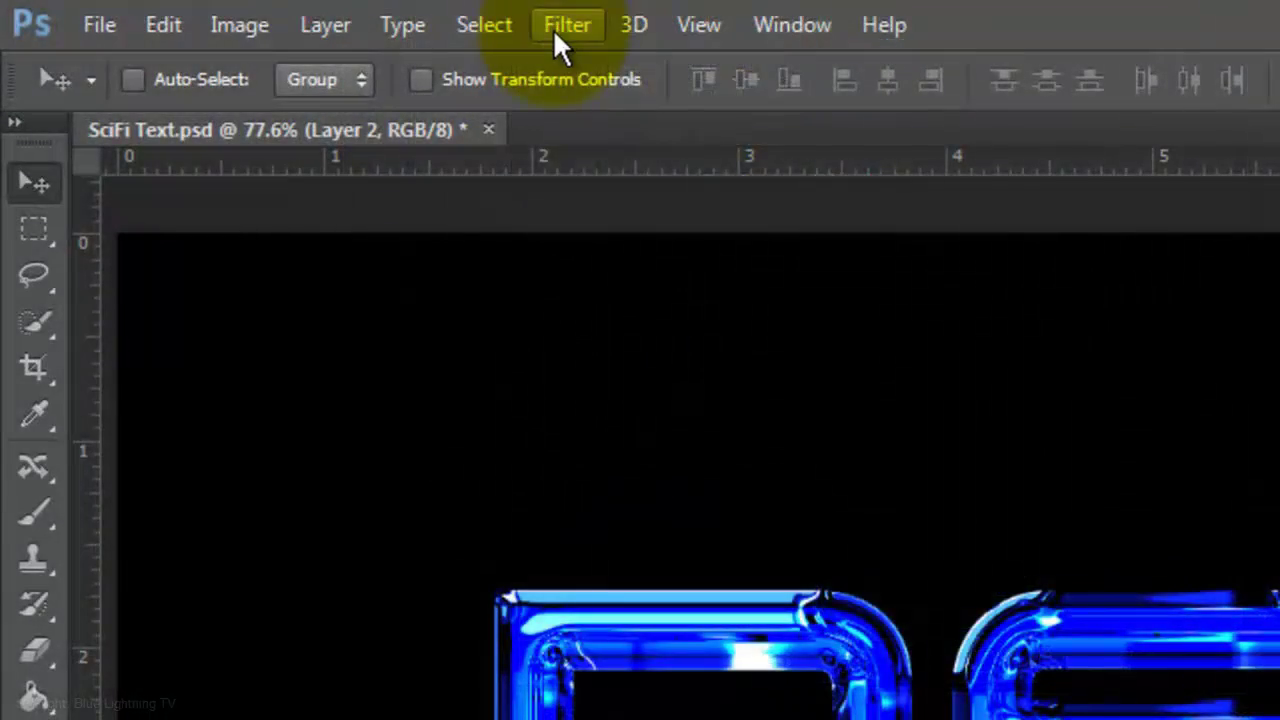
left_click(553, 29)
mouse_move(556, 522)
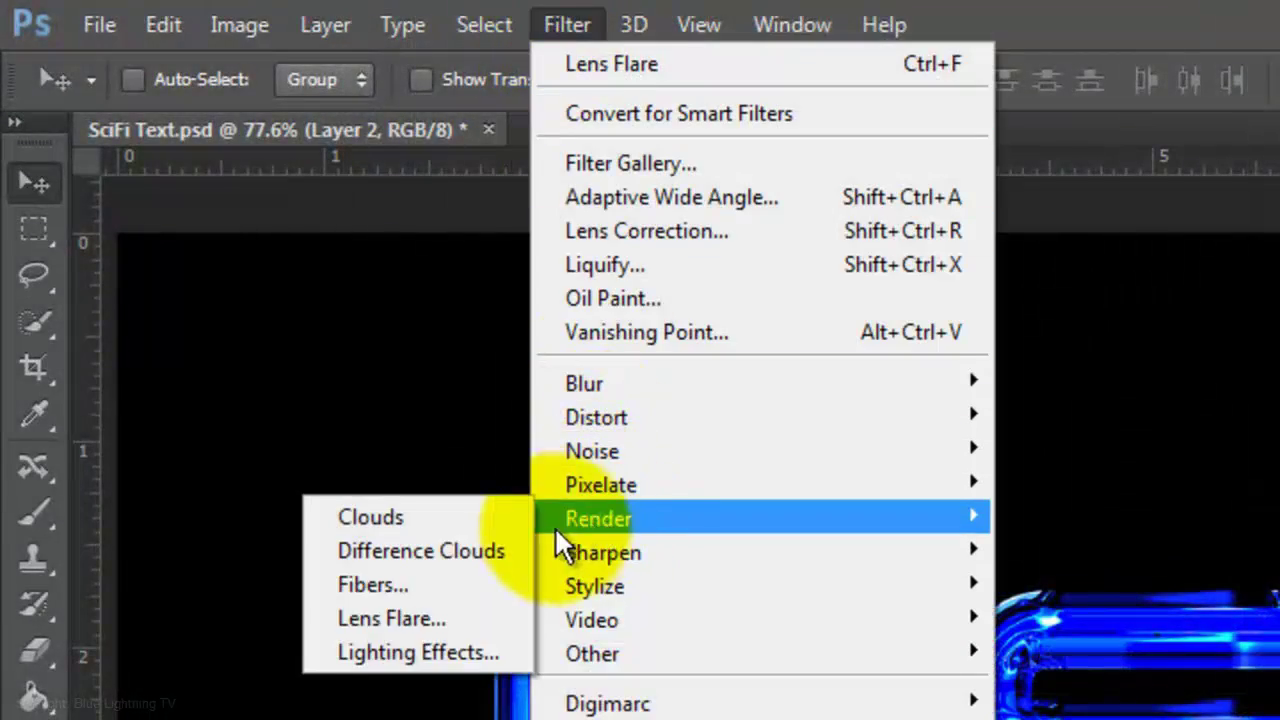
left_click(403, 618)
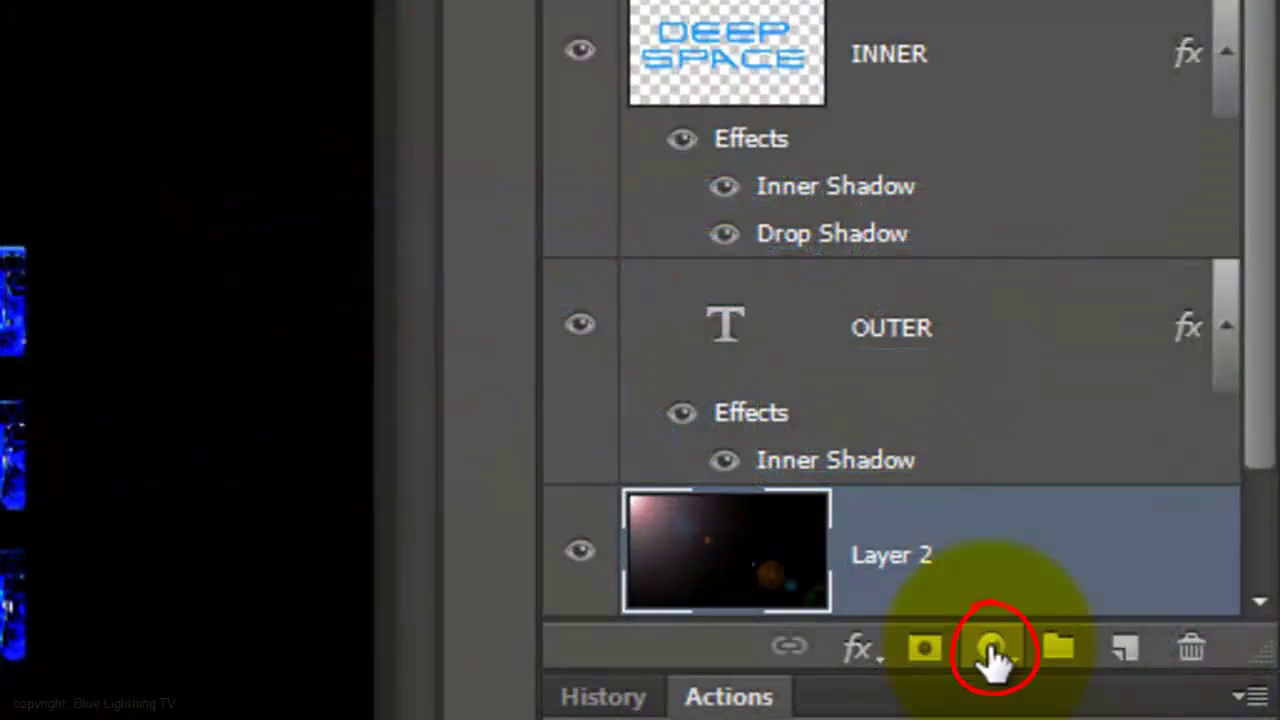
Add a colorized Hue/Saturation adjustment layer with Hue 228 and Saturation 100
left_click(993, 655)
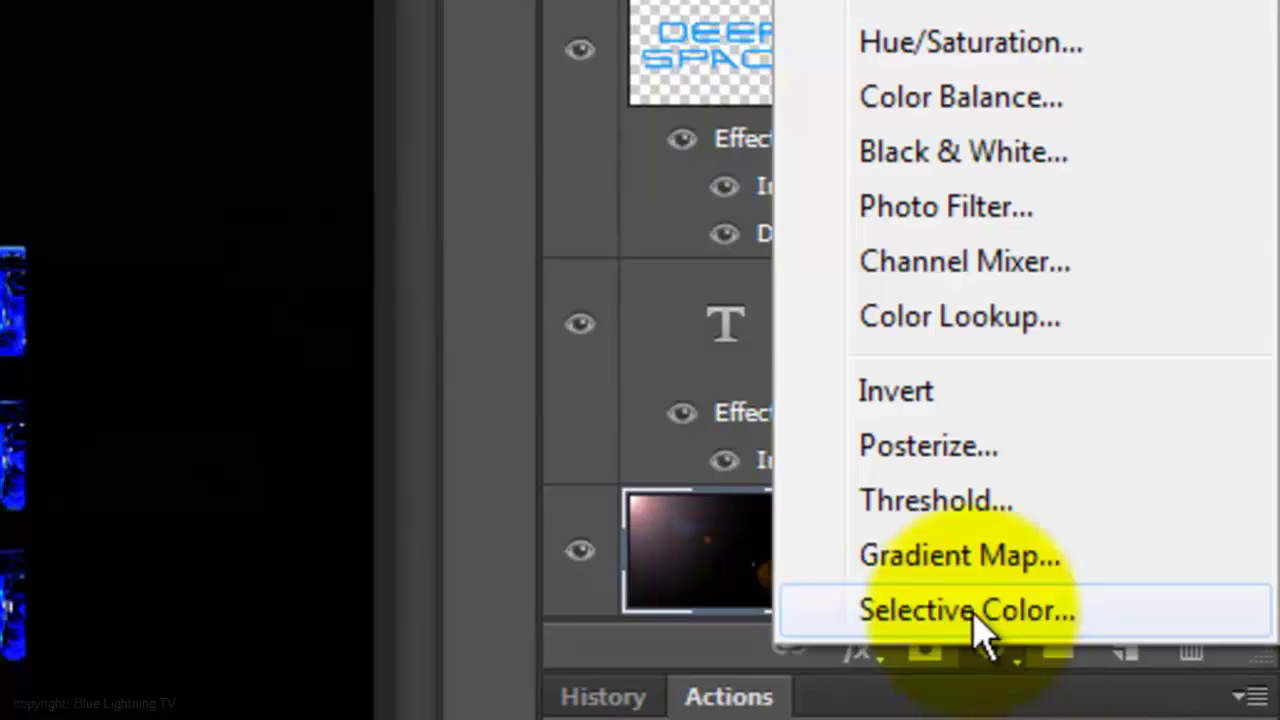
left_click(965, 44)
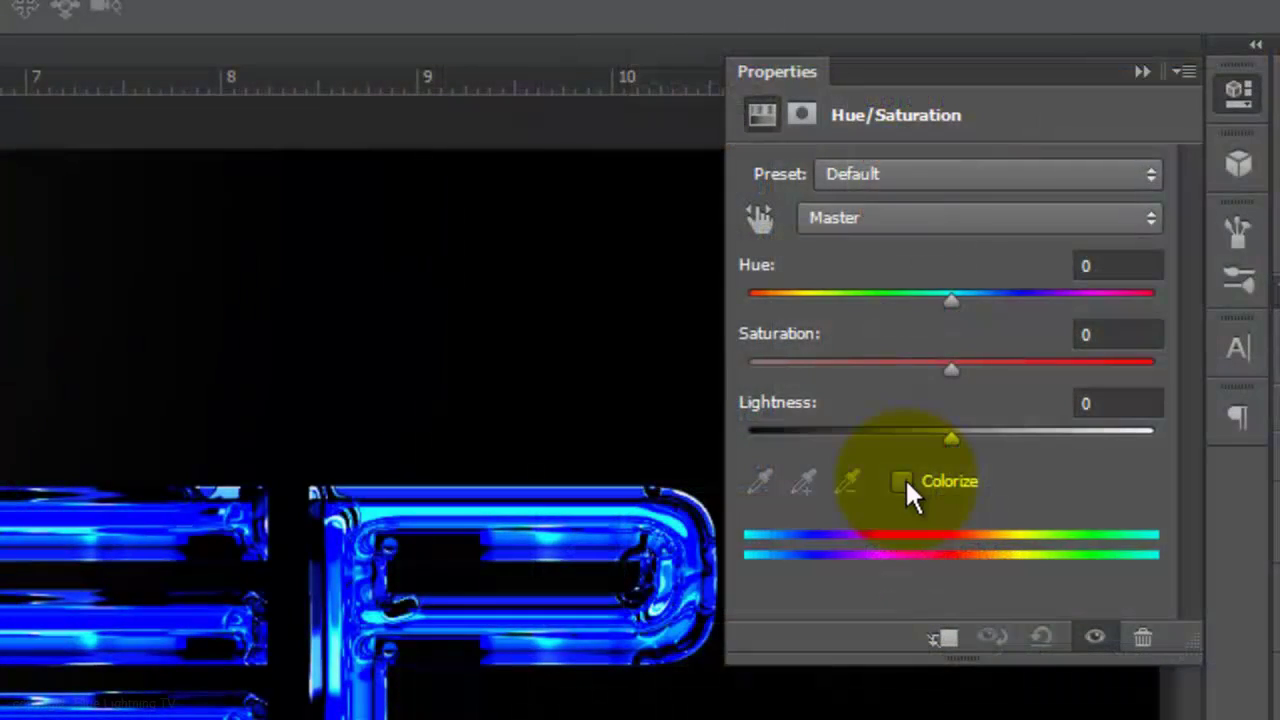
left_click(903, 482)
type("228")
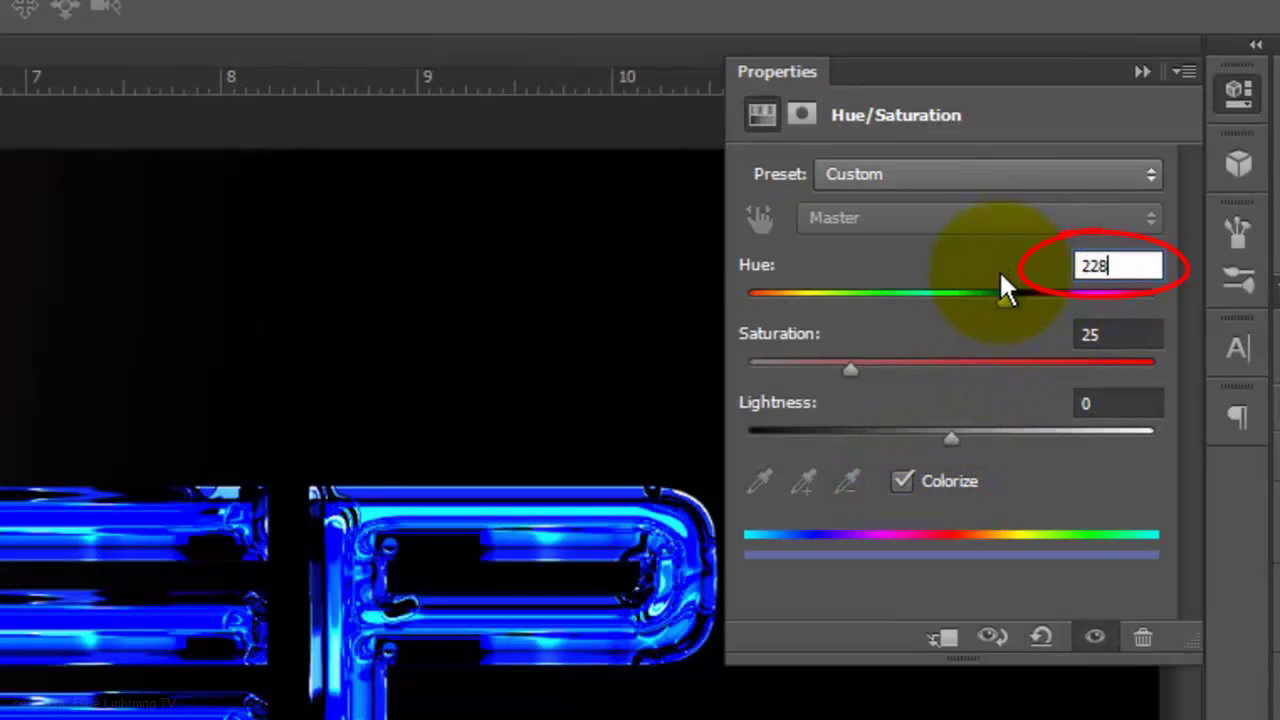
left_click(1092, 330)
Enter 100, close the Hue/Saturation properties, and open the lens-flare Layer 2's blend modes
type("100")
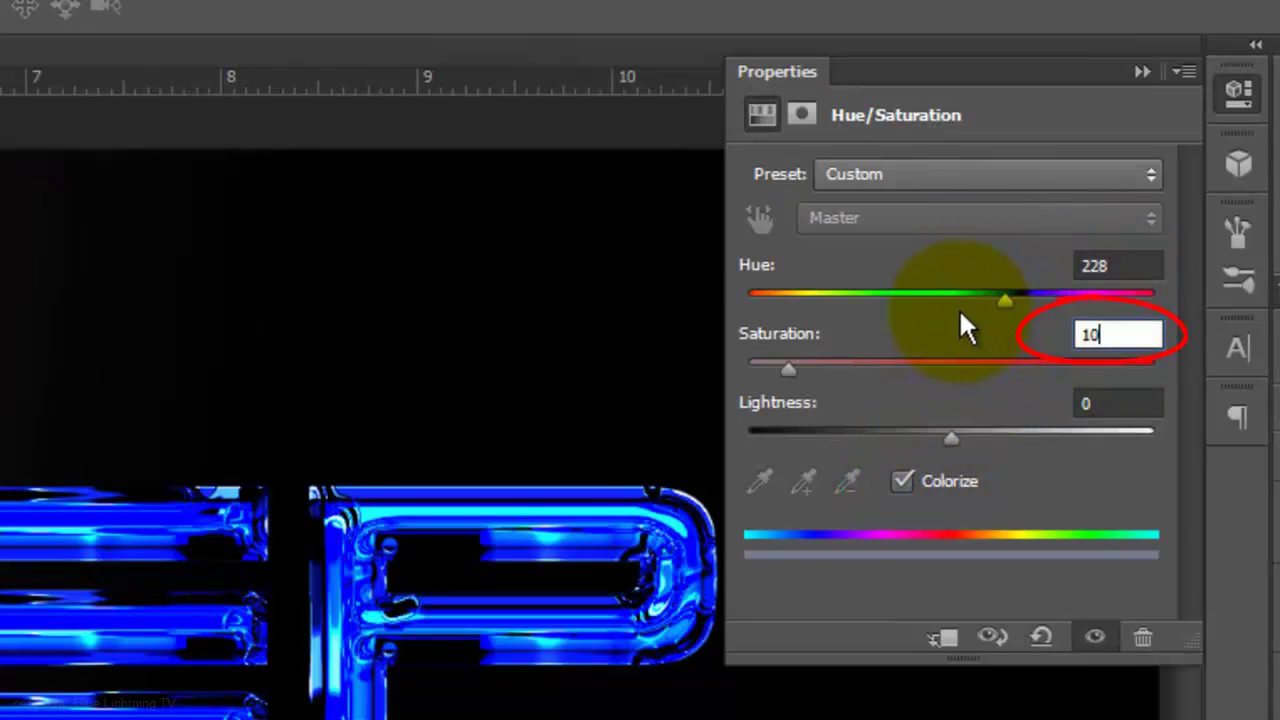
left_click(1140, 72)
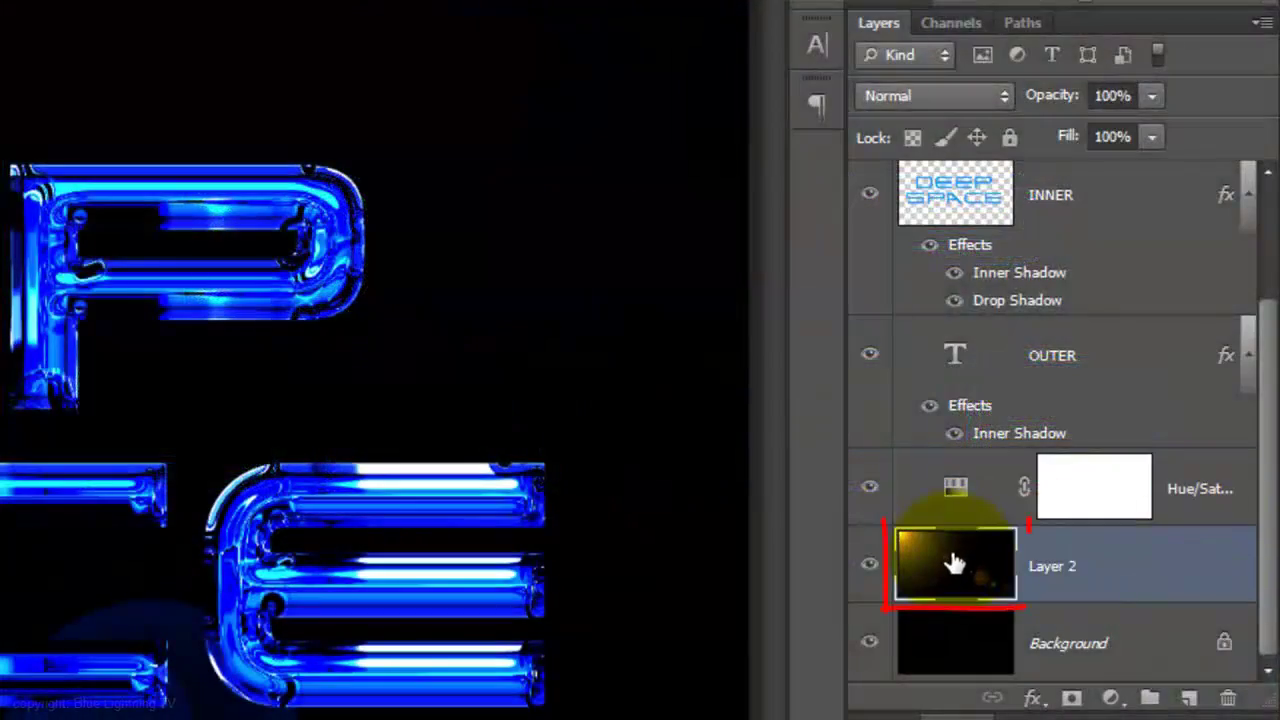
left_click(996, 92)
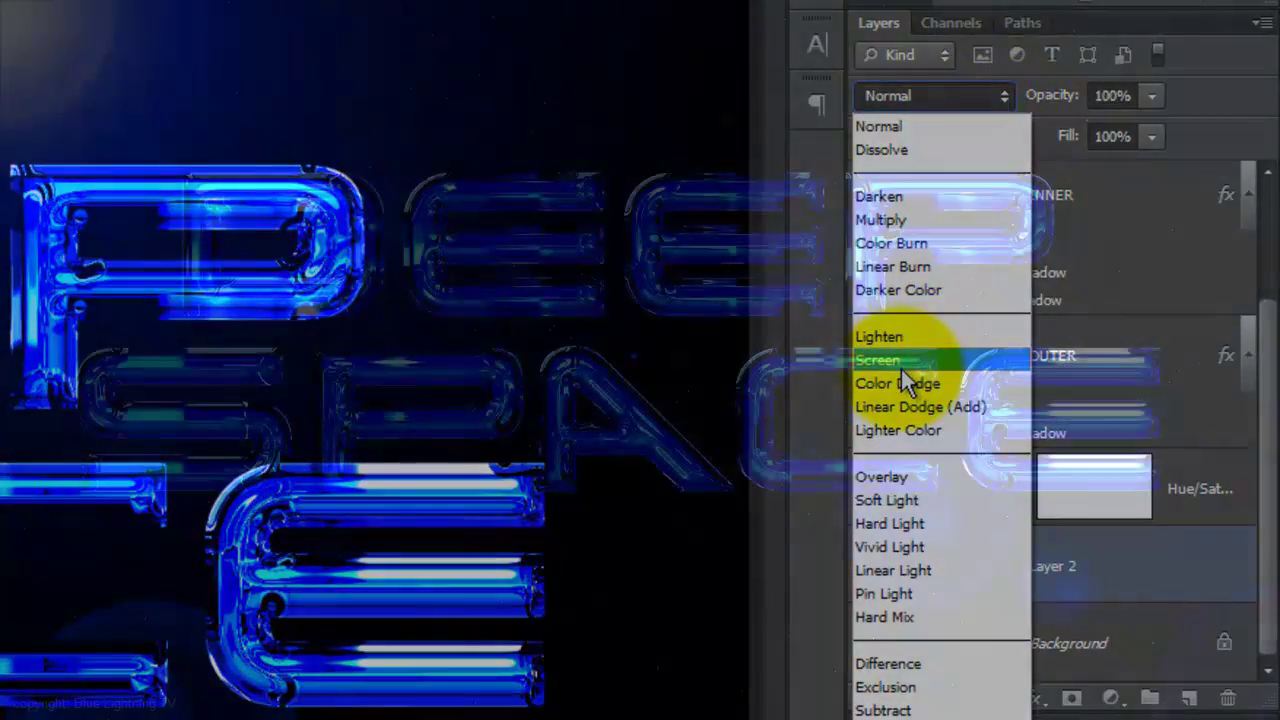